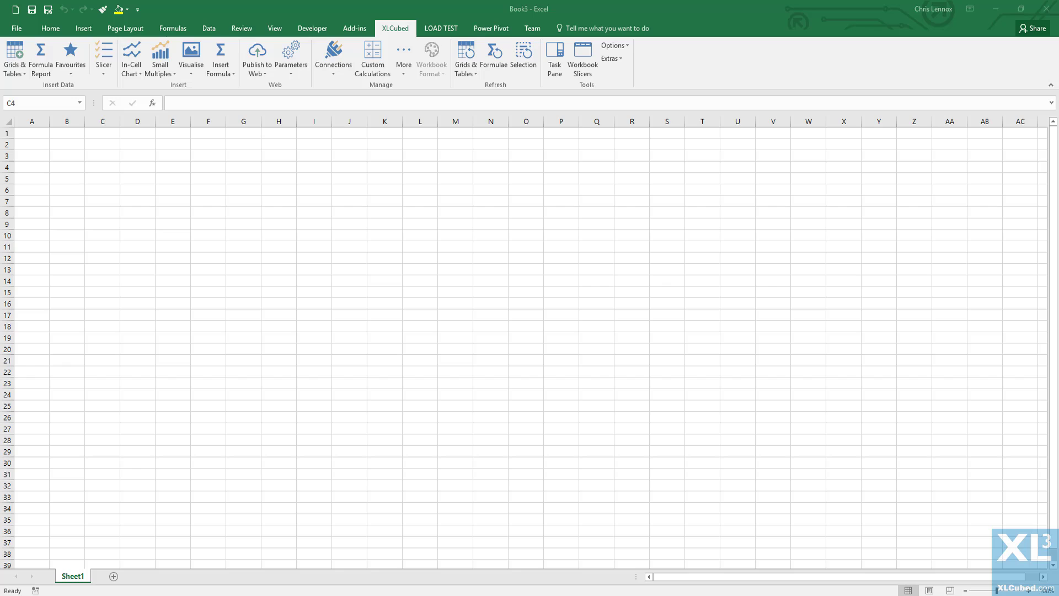
Step: Insert an XLCubed small-multiples chart at cell C4, connected to the recent cube
{"action": "left_click", "coordinate": [492, 5]}
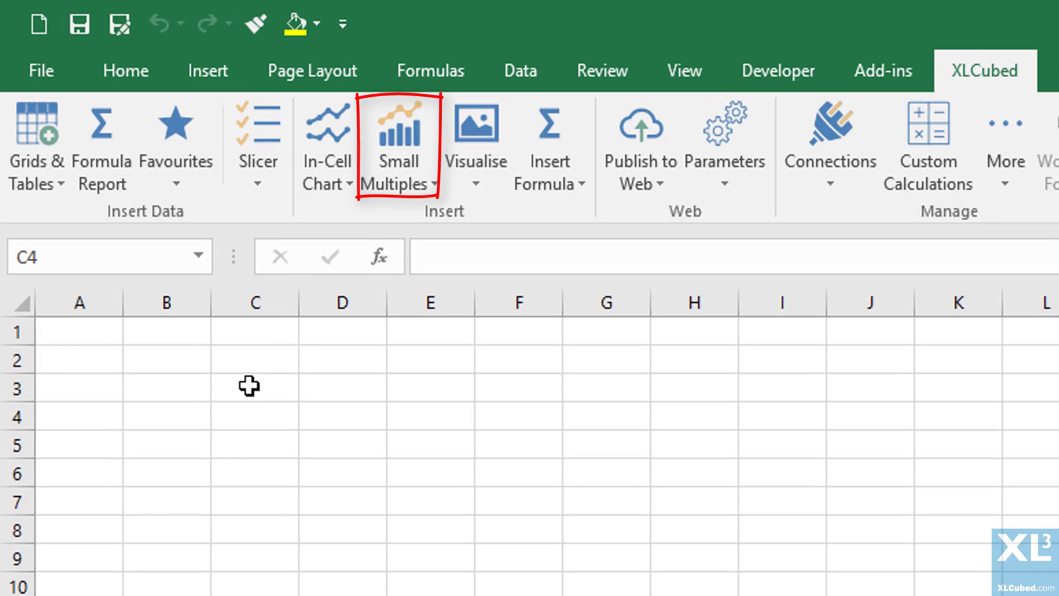
{"action": "left_click", "coordinate": [249, 386]}
{"action": "left_click", "coordinate": [246, 413]}
{"action": "left_click", "coordinate": [415, 129]}
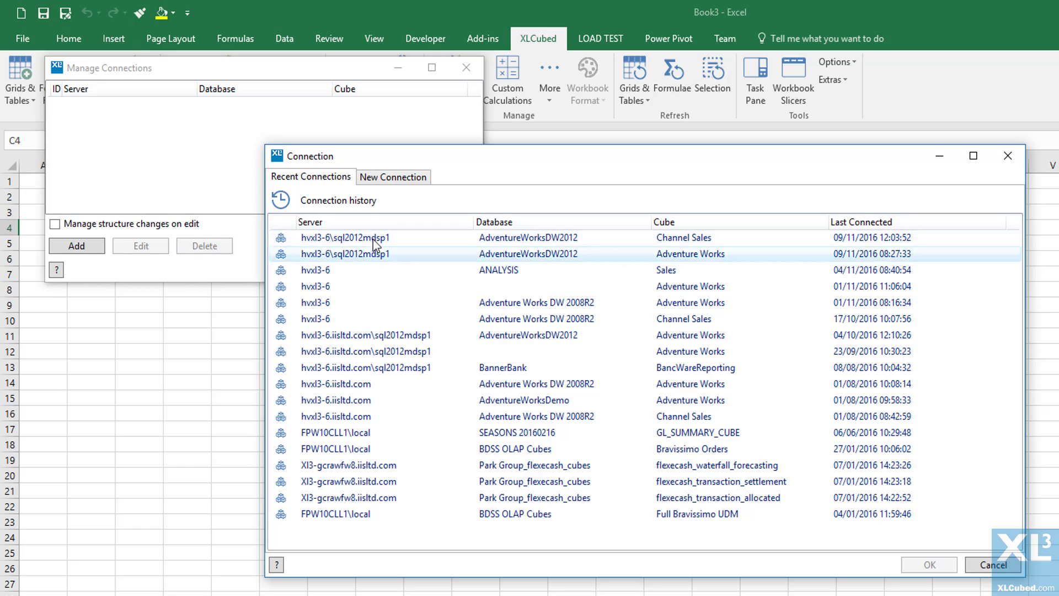
{"action": "double_click", "coordinate": [339, 221]}
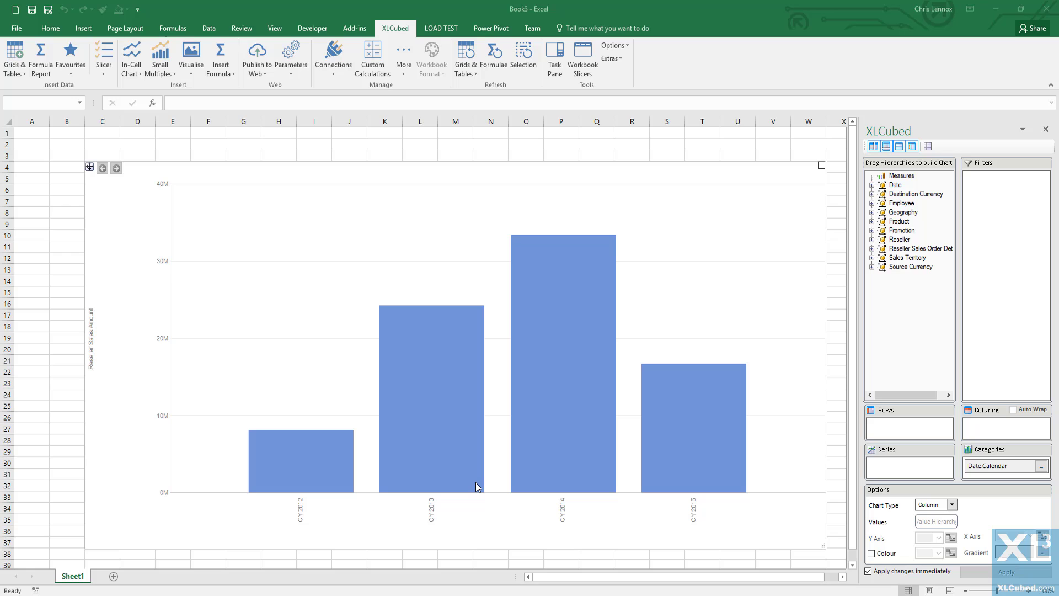
Step: Set the Date.Calendar categories to All Periods descendants at Calendar Quarter
{"action": "left_click", "coordinate": [1040, 467]}
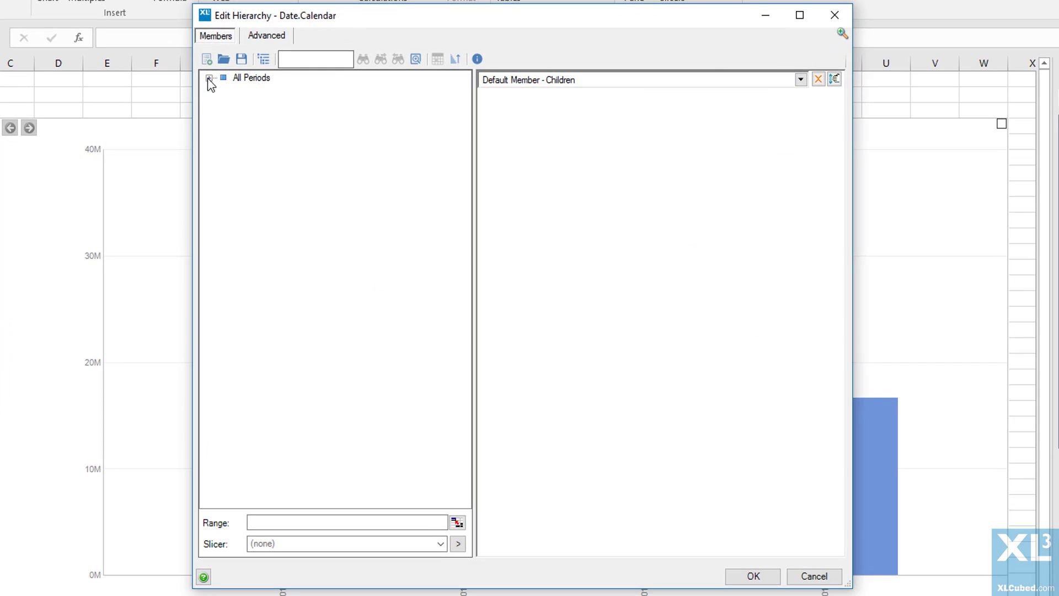
{"action": "left_click", "coordinate": [209, 78]}
{"action": "left_click_drag", "start_coordinate": [250, 77], "coordinate": [629, 102]}
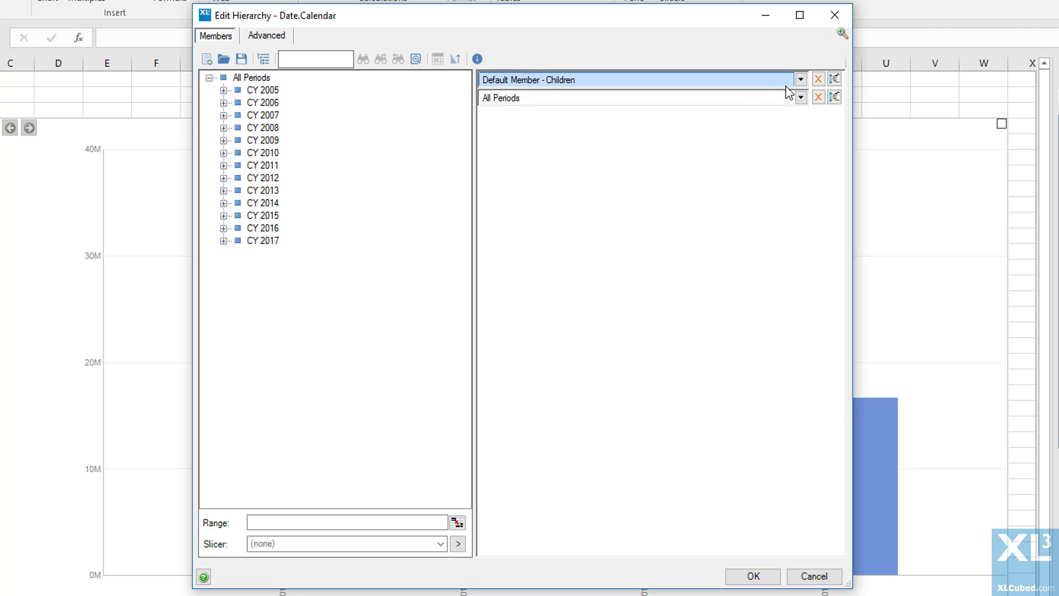
{"action": "left_click", "coordinate": [819, 80]}
{"action": "left_click", "coordinate": [800, 79]}
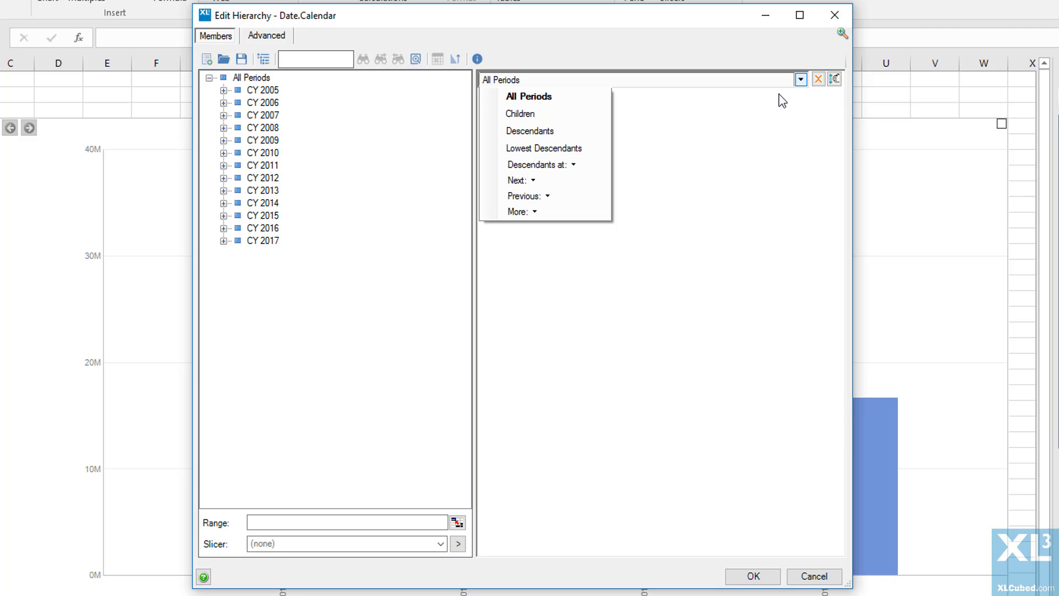
{"action": "left_click", "coordinate": [568, 166]}
{"action": "left_click", "coordinate": [622, 201]}
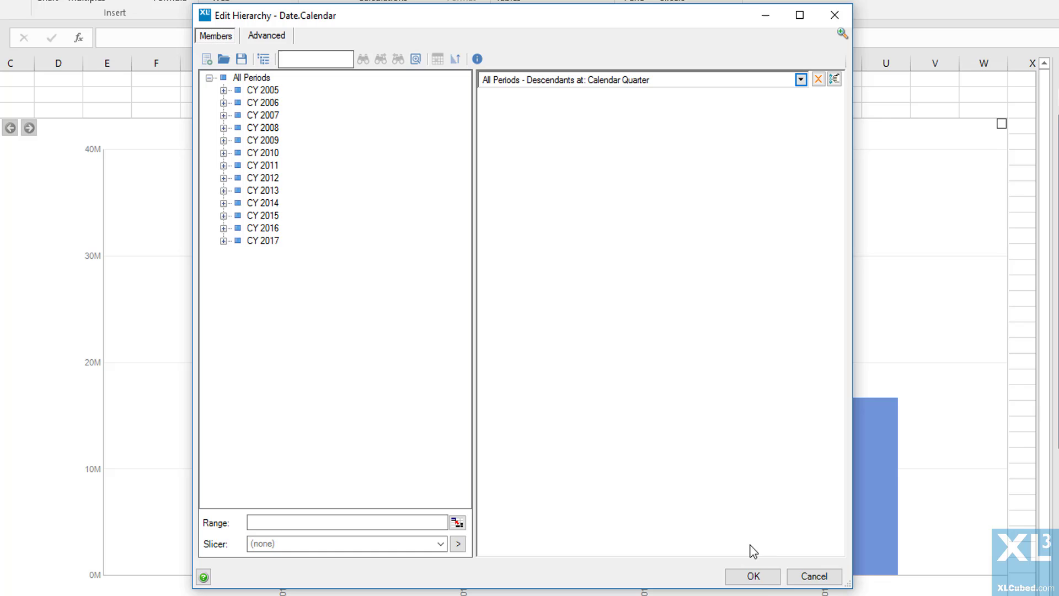
{"action": "left_click", "coordinate": [758, 579]}
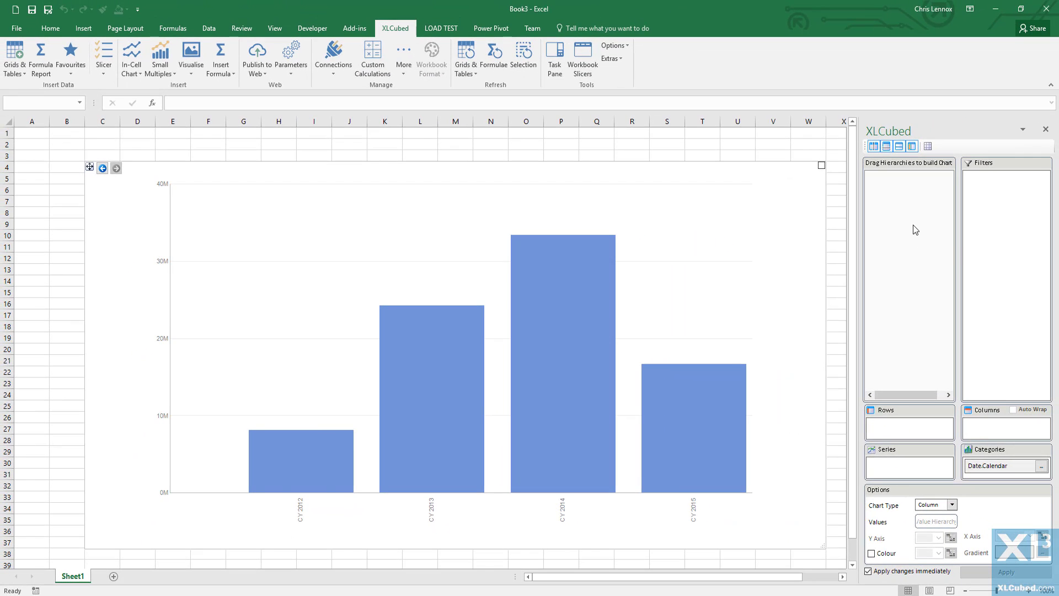
Step: Put Geography on Columns as the children of All Geographies, and dismiss the too-many-charts warning
{"action": "left_click_drag", "start_coordinate": [919, 222], "coordinate": [1044, 430]}
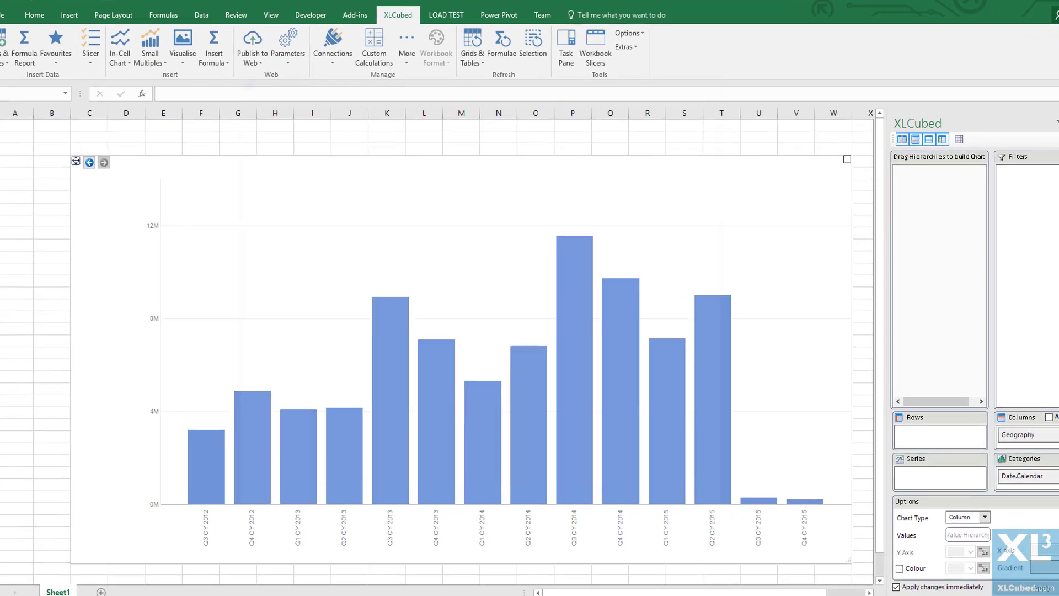
{"action": "left_click", "coordinate": [1041, 430]}
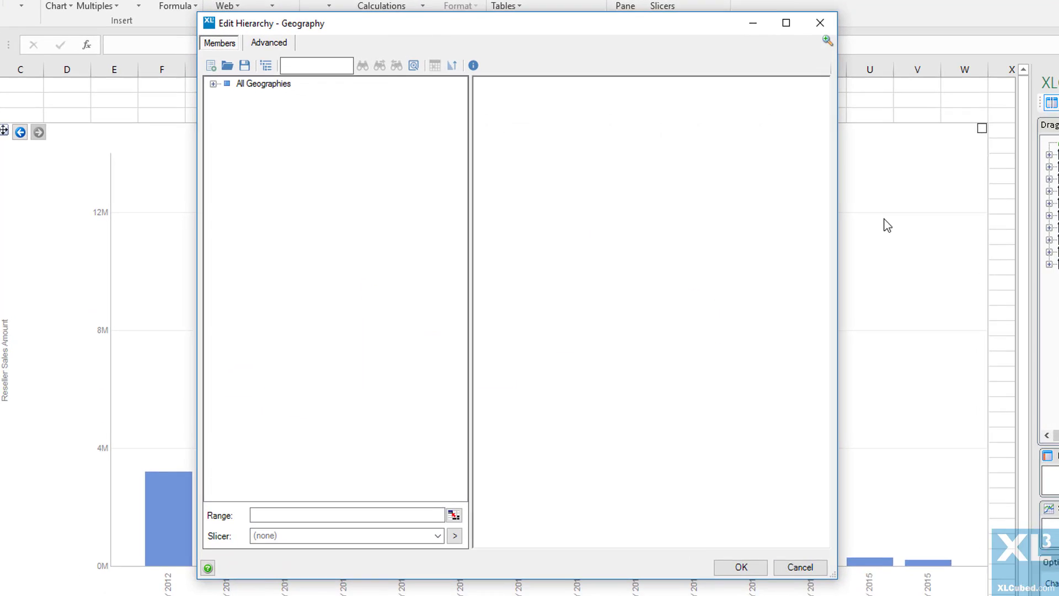
{"action": "left_click_drag", "start_coordinate": [262, 78], "coordinate": [607, 80]}
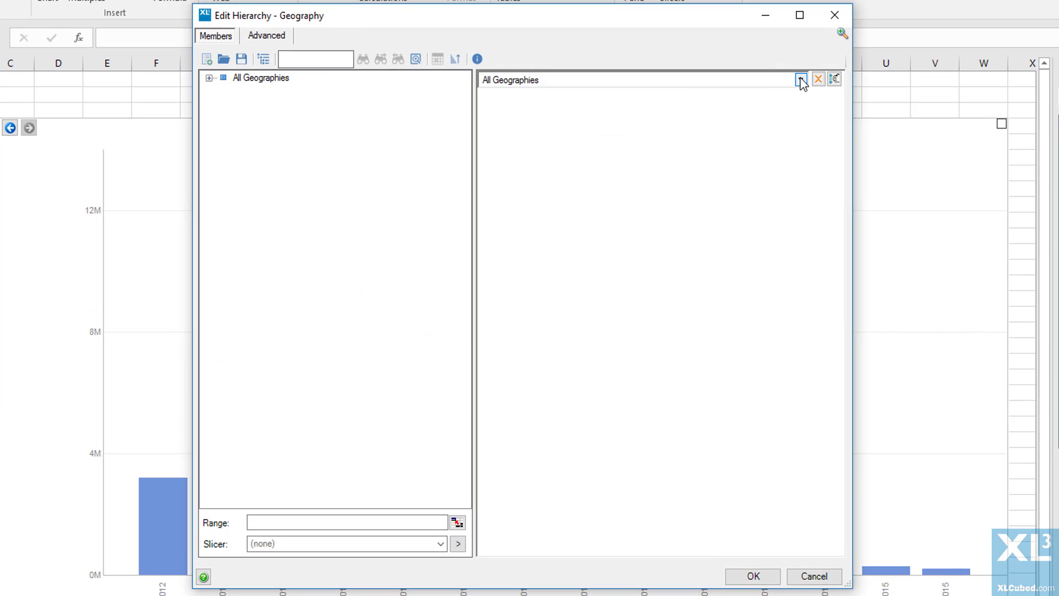
{"action": "left_click", "coordinate": [800, 80]}
{"action": "left_click", "coordinate": [510, 112]}
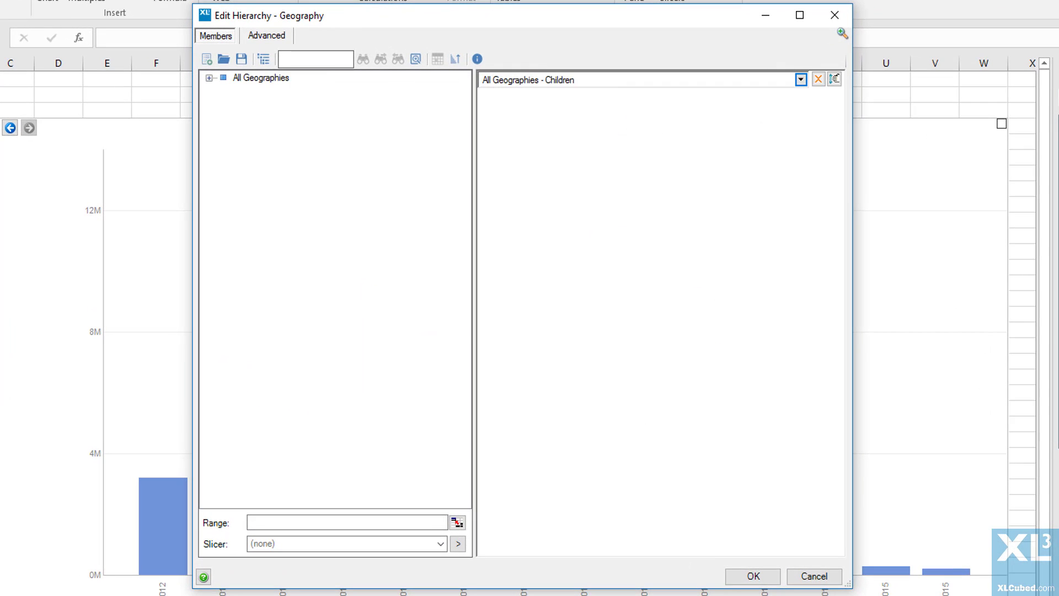
{"action": "left_click", "coordinate": [754, 576]}
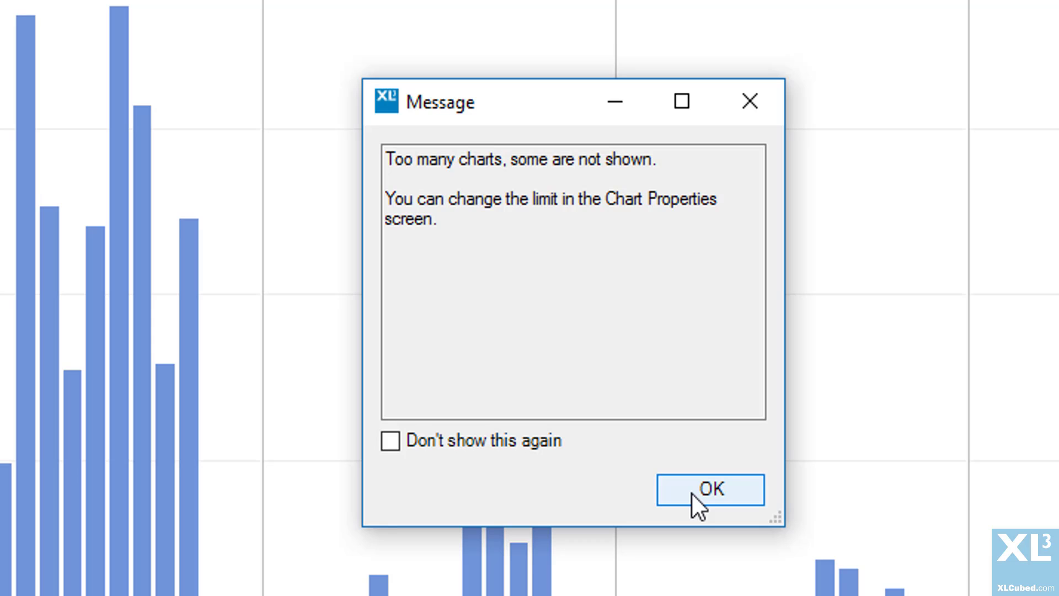
{"action": "left_click", "coordinate": [696, 495]}
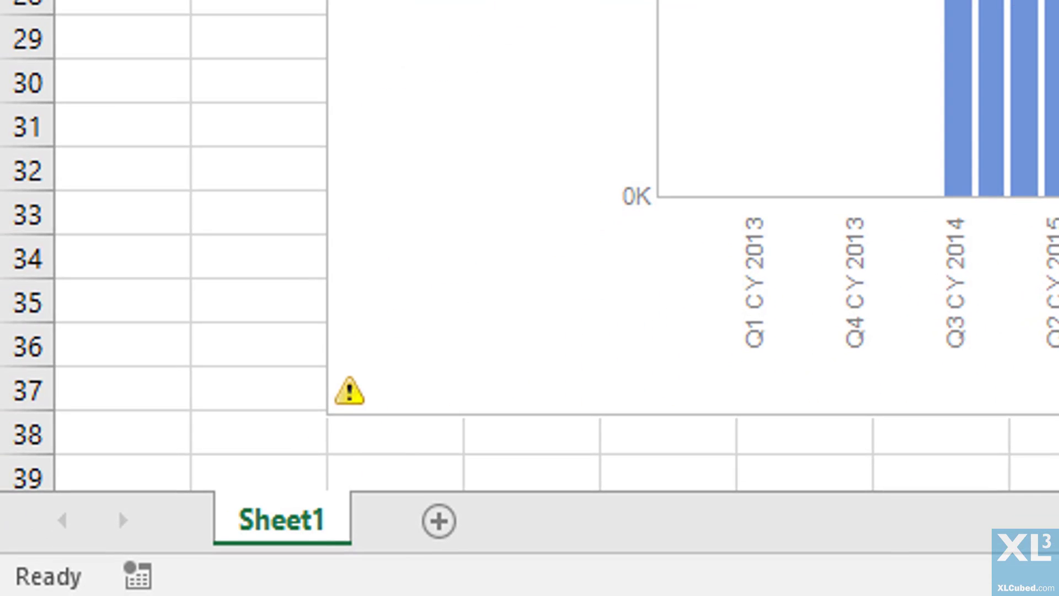
{"action": "mouse_move", "coordinate": [356, 396]}
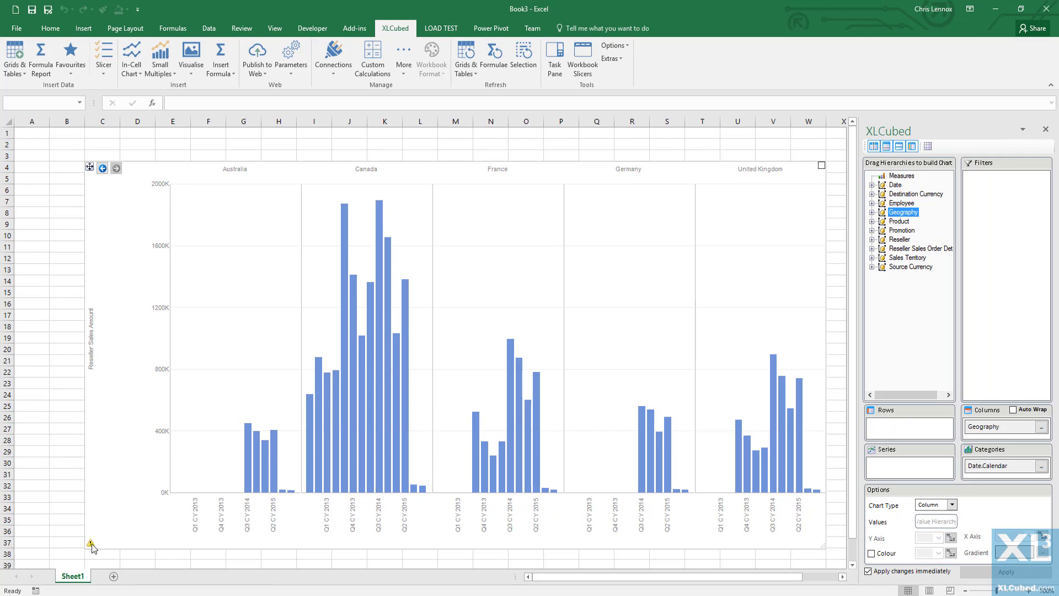
Step: Set Max charts on Columns to 10 in the chart's Properties
{"action": "right_click", "coordinate": [447, 330]}
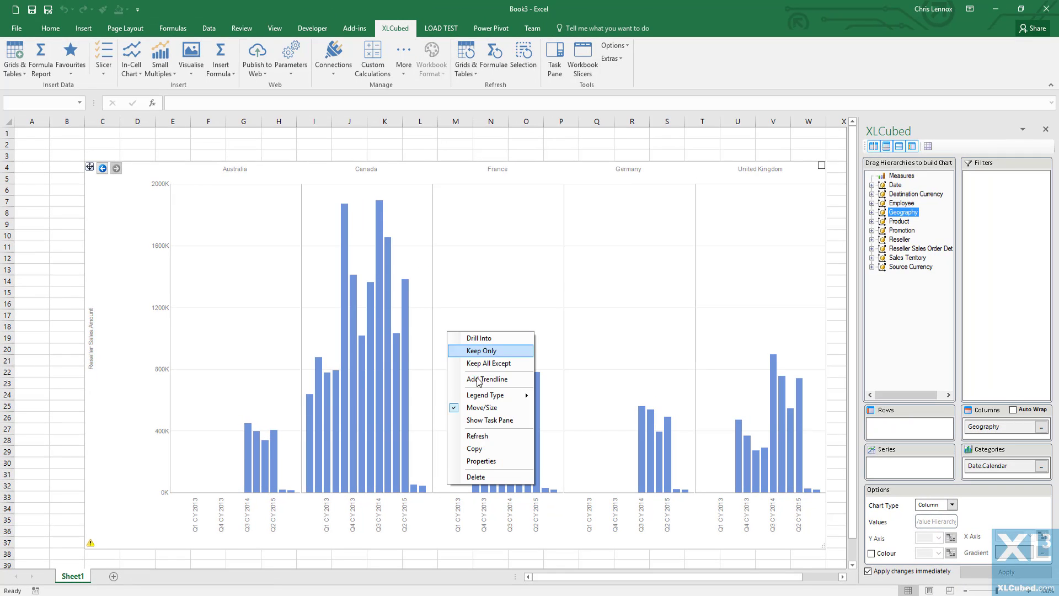
{"action": "left_click", "coordinate": [485, 462]}
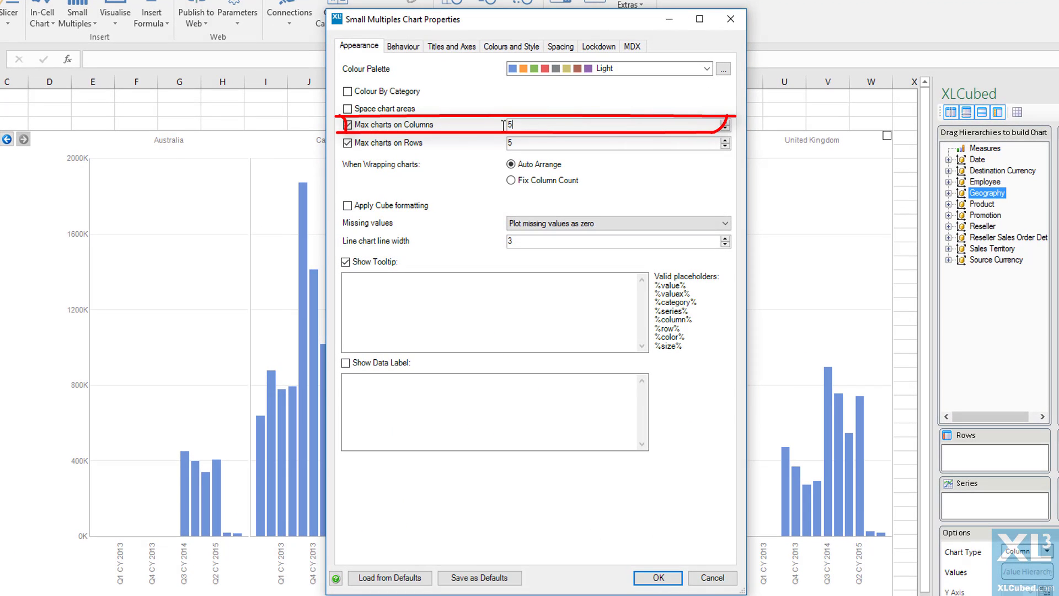
{"action": "key", "text": "Tab"}
{"action": "type", "text": "10"}
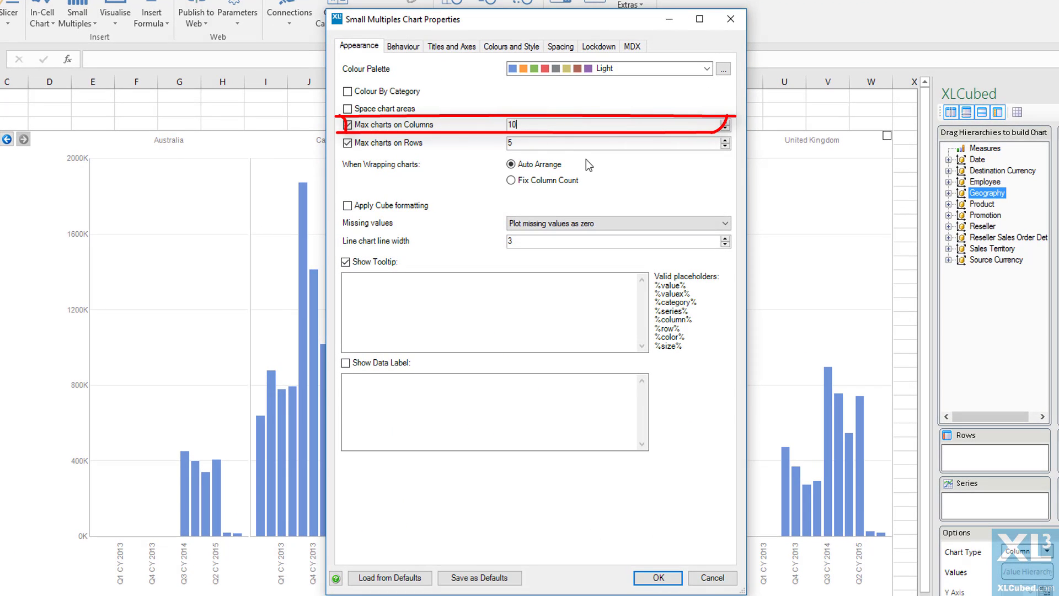
{"action": "left_click", "coordinate": [658, 577]}
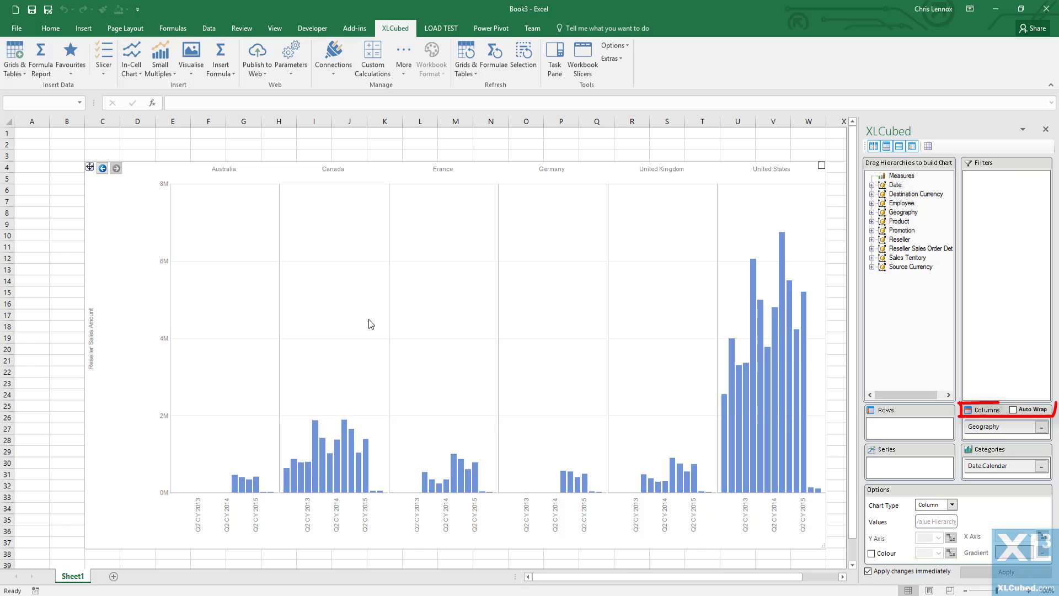
Step: Turn on Auto Wrap for Columns so the country charts wrap into two rows of three
{"action": "left_click", "coordinate": [1022, 410]}
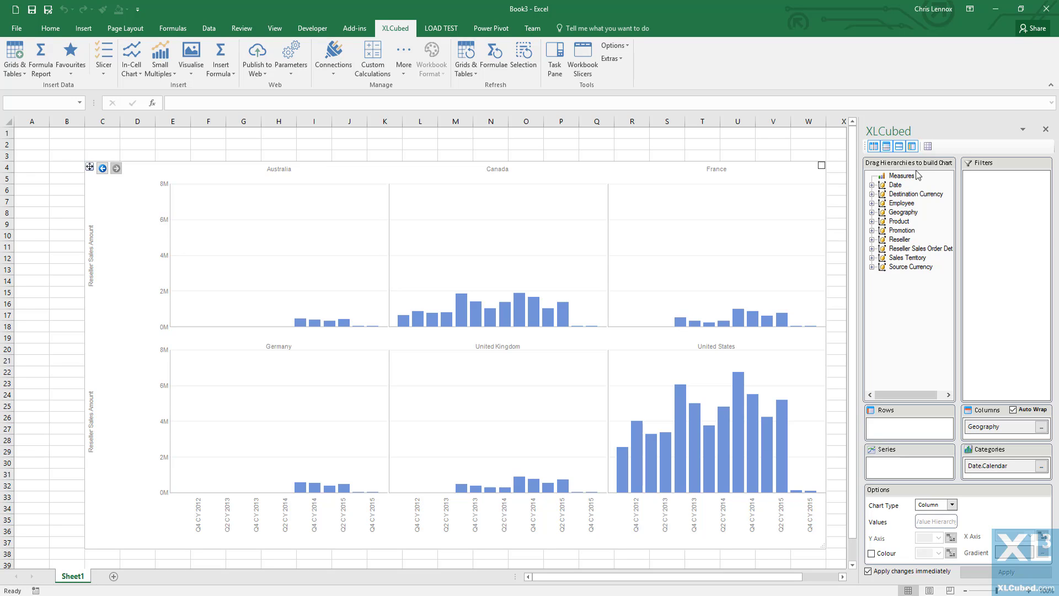
Step: Move Measures into Filters, enable Colour, and use Reseller Sales Amount as the values
{"action": "left_click_drag", "start_coordinate": [901, 176], "coordinate": [995, 188]}
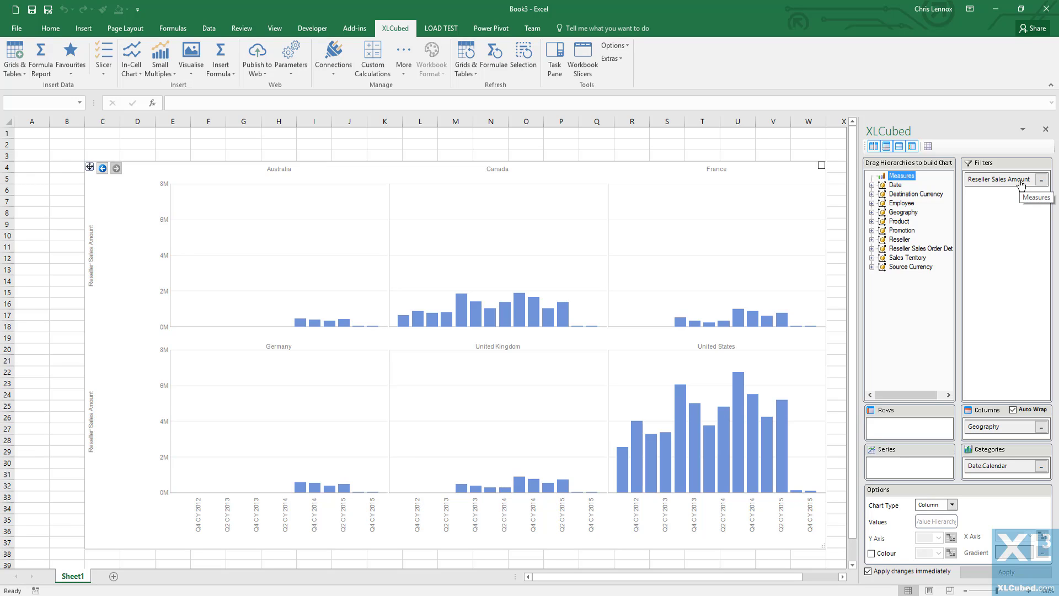
{"action": "left_click", "coordinate": [885, 553]}
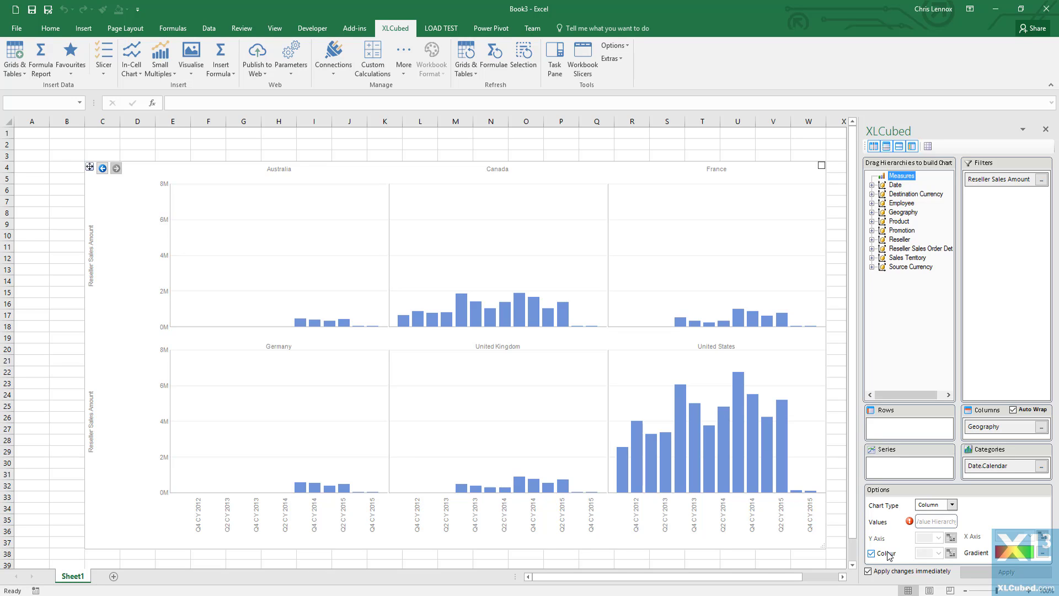
{"action": "left_click_drag", "start_coordinate": [995, 182], "coordinate": [928, 528]}
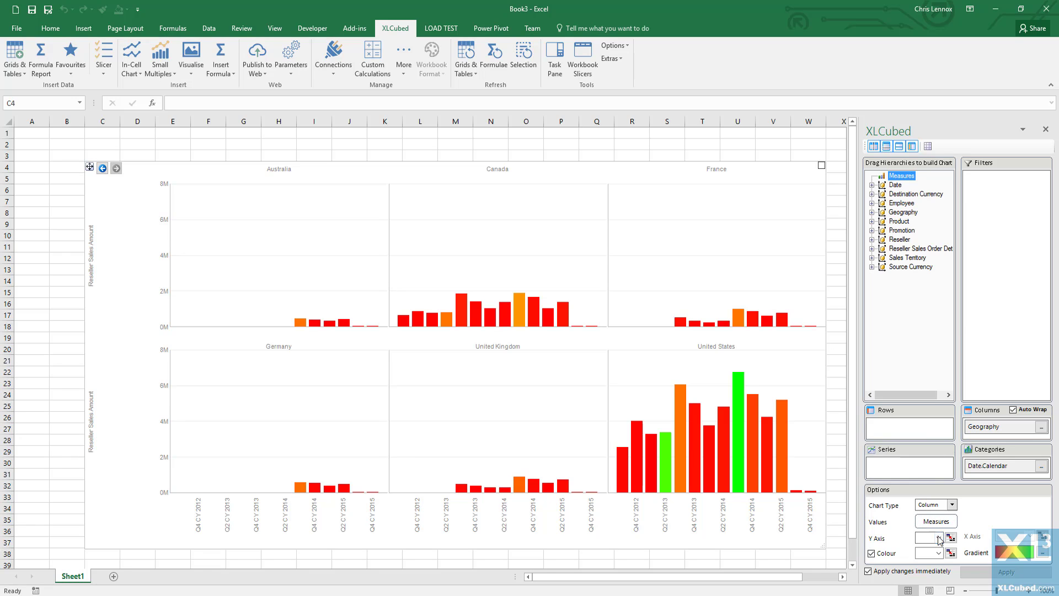
Step: Put Reseller Sales Amount on the y axis and colour the bars by Reseller Tax Amount
{"action": "left_click", "coordinate": [939, 539]}
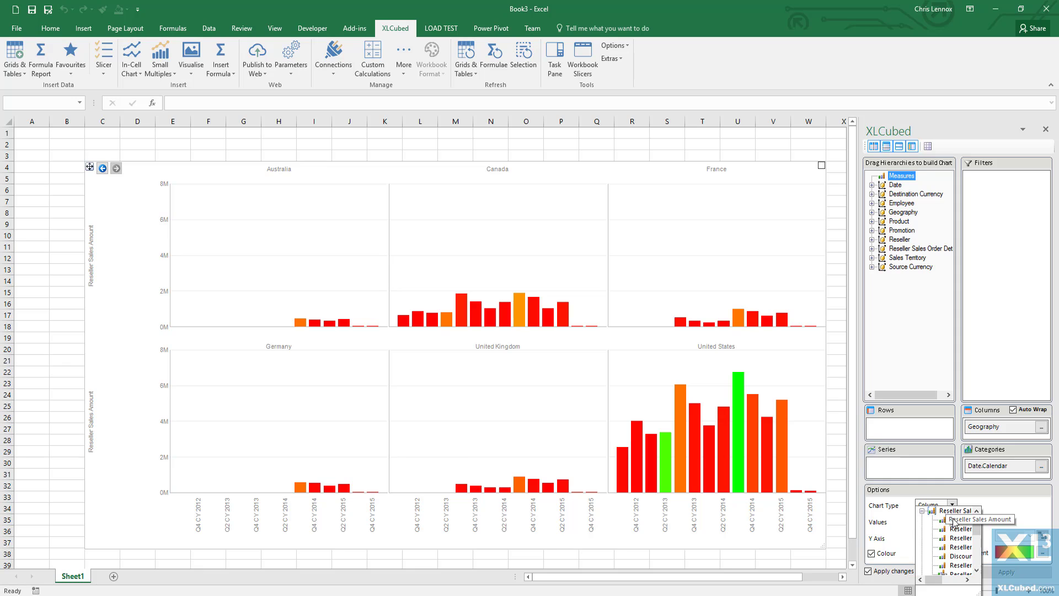
{"action": "left_click", "coordinate": [949, 554]}
{"action": "left_click", "coordinate": [938, 553]}
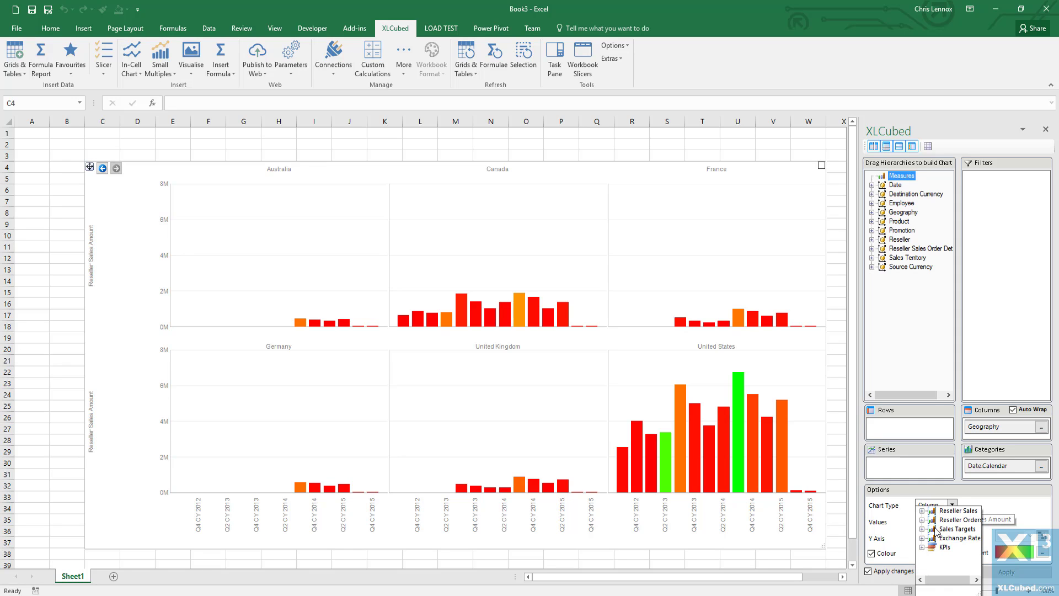
{"action": "left_click", "coordinate": [951, 555]}
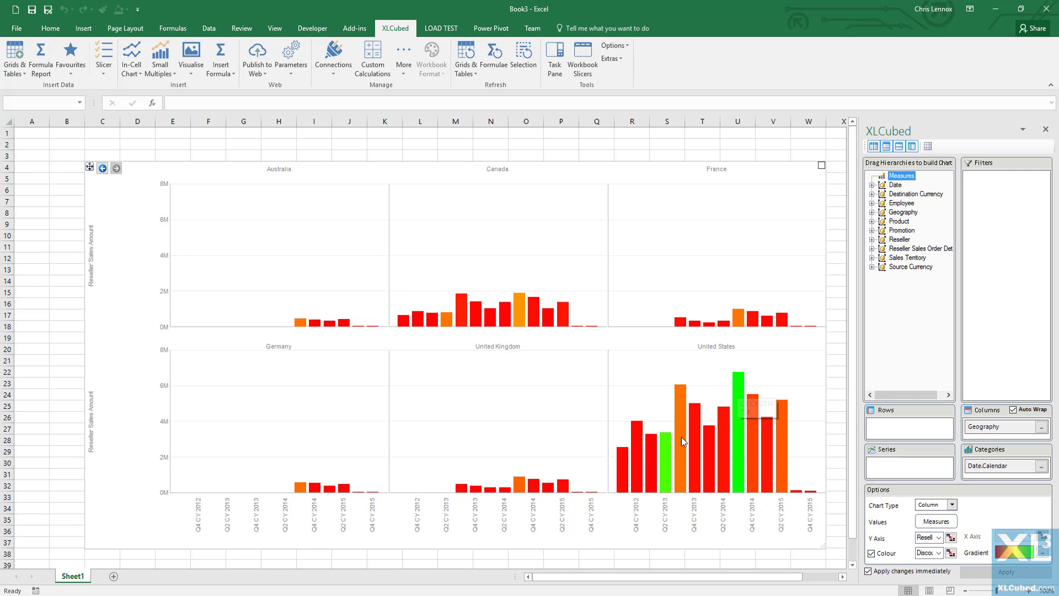
{"action": "mouse_move", "coordinate": [669, 441]}
{"action": "left_click", "coordinate": [937, 553]}
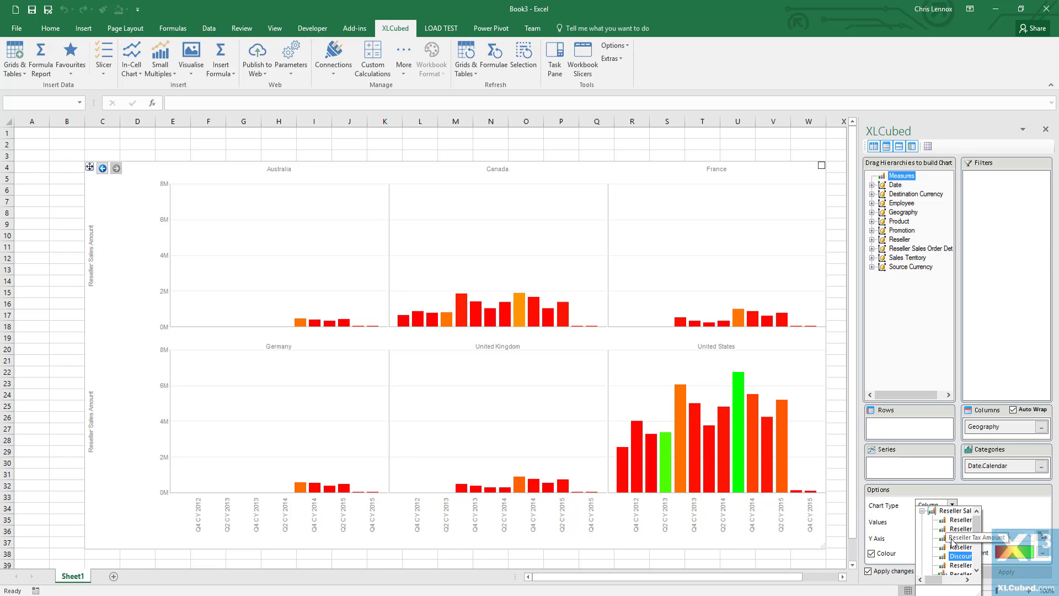
{"action": "left_click", "coordinate": [950, 537]}
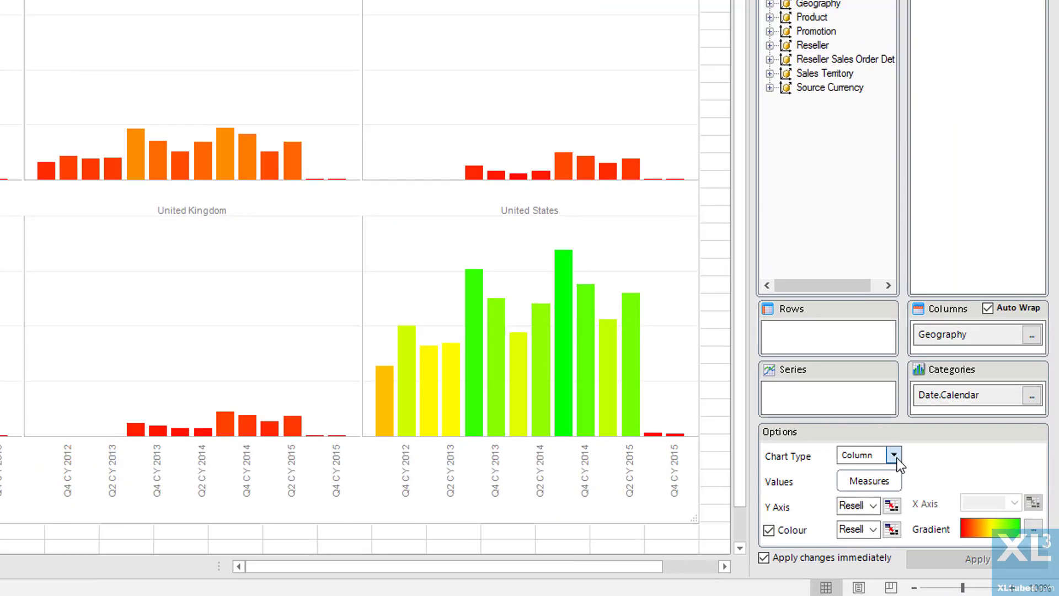
Step: Change the chart type to Scatter
{"action": "left_click", "coordinate": [952, 504]}
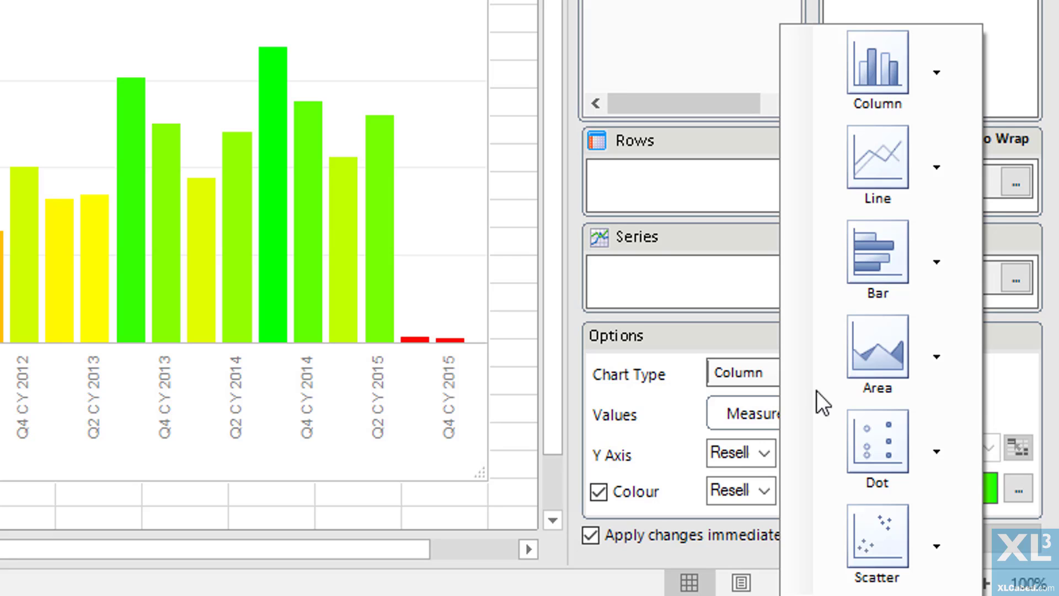
{"action": "mouse_move", "coordinate": [866, 537]}
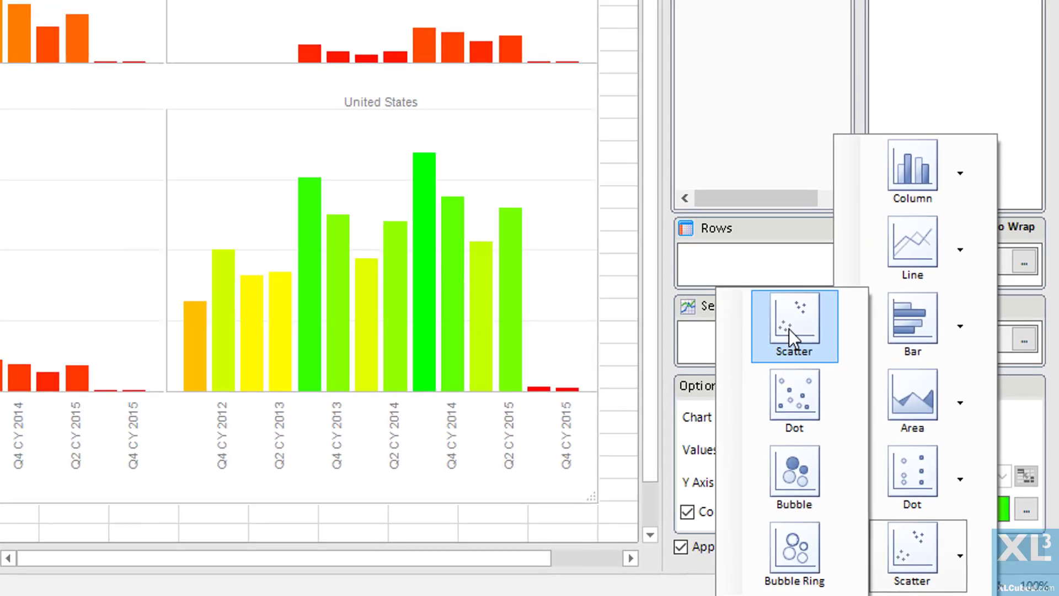
{"action": "left_click", "coordinate": [741, 262]}
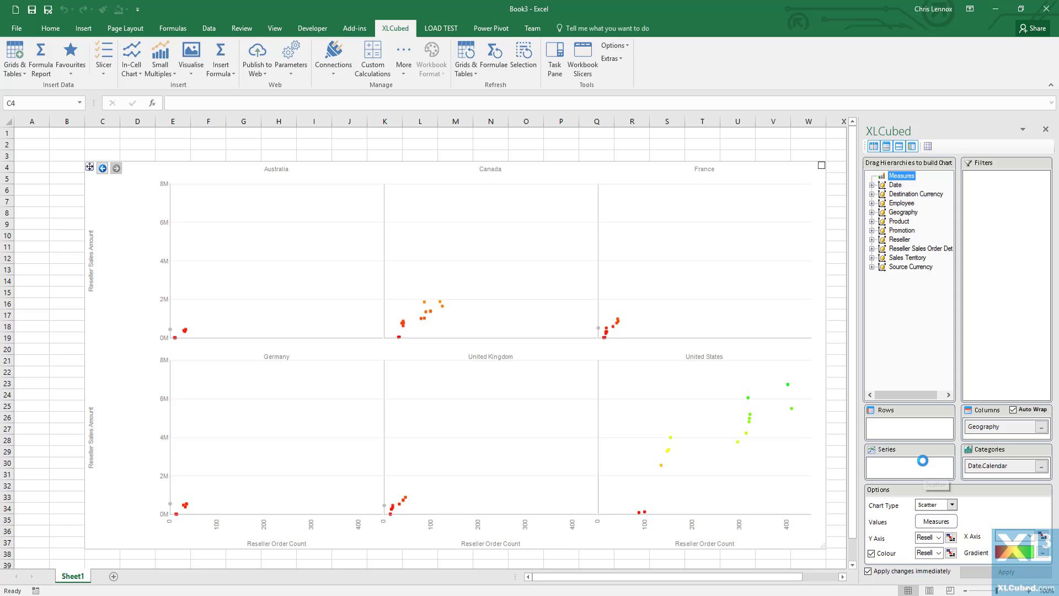
Step: Turn off Colour and set the X axis to Reseller Order Count under Reseller Orders
{"action": "left_click", "coordinate": [880, 554]}
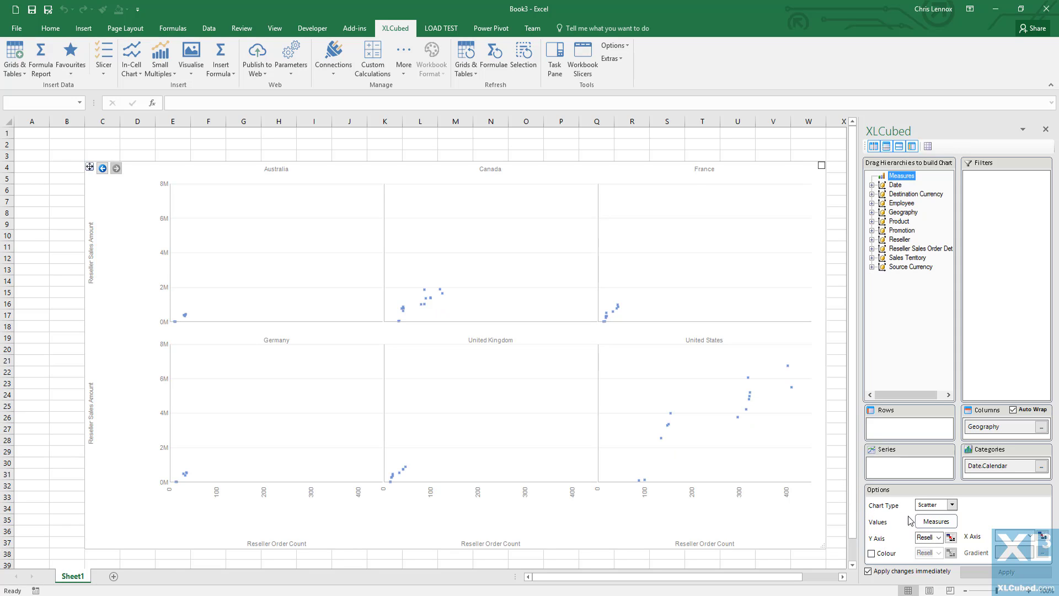
{"action": "left_click", "coordinate": [1030, 536]}
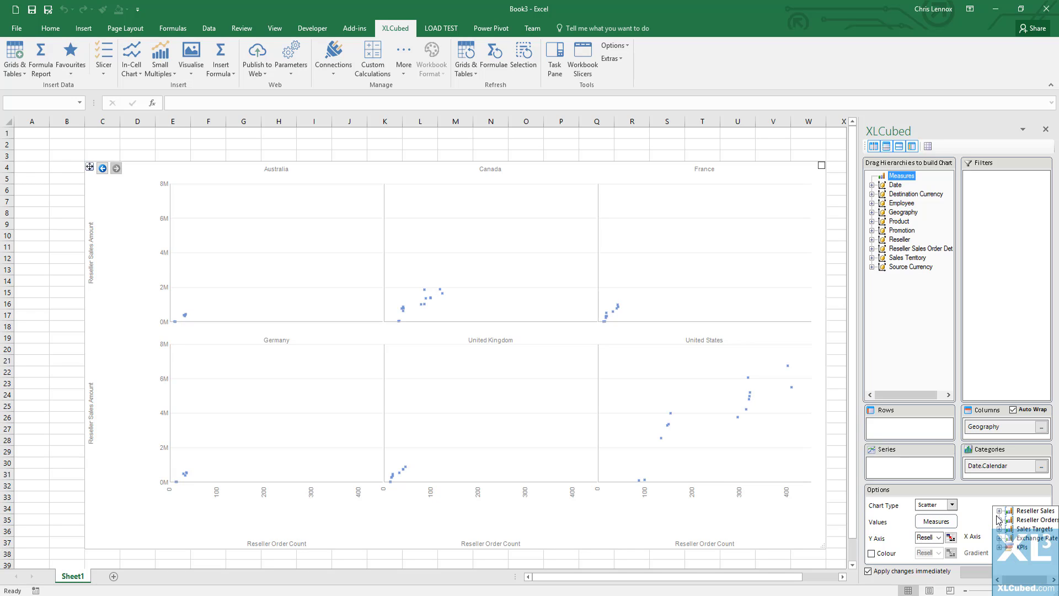
{"action": "left_click", "coordinate": [999, 520]}
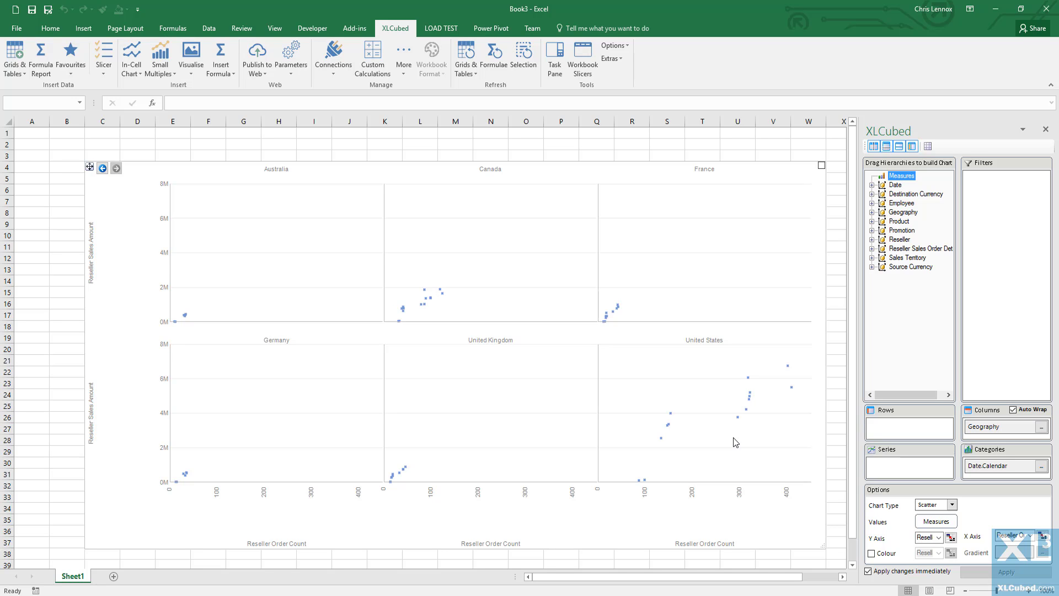
Step: Change the chart type to Scatter > Bubble and size the bubbles by Discount Amount
{"action": "left_click", "coordinate": [952, 504]}
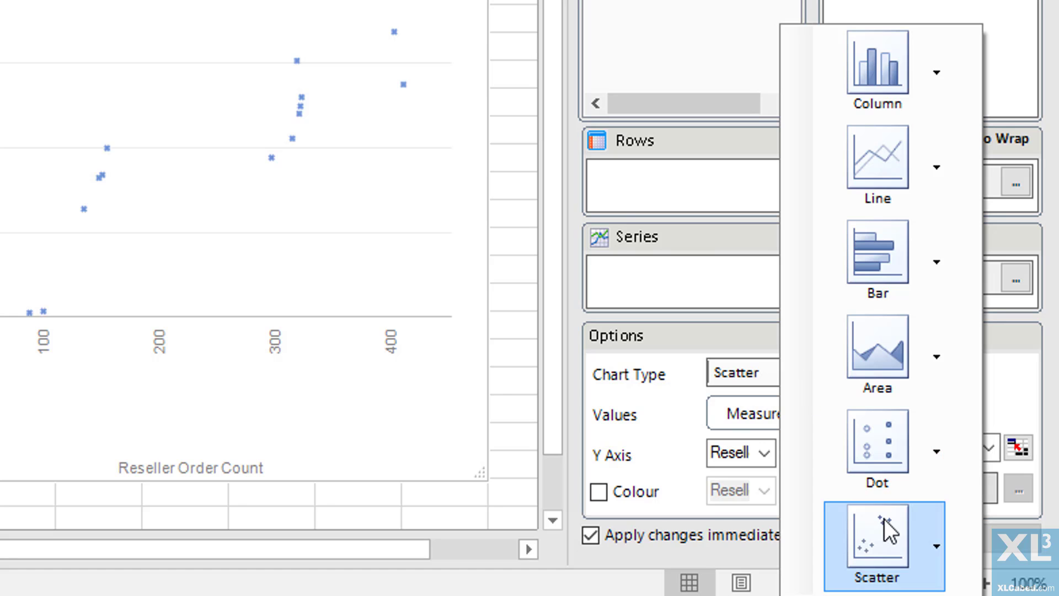
{"action": "mouse_move", "coordinate": [905, 552]}
{"action": "left_click", "coordinate": [731, 253]}
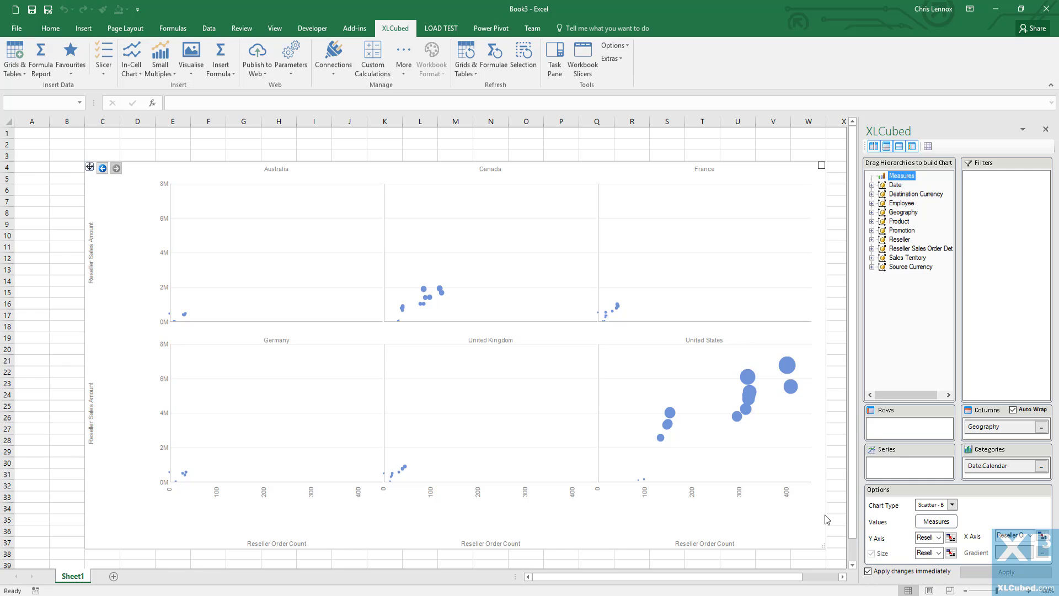
{"action": "left_click", "coordinate": [938, 553]}
{"action": "left_click", "coordinate": [960, 556]}
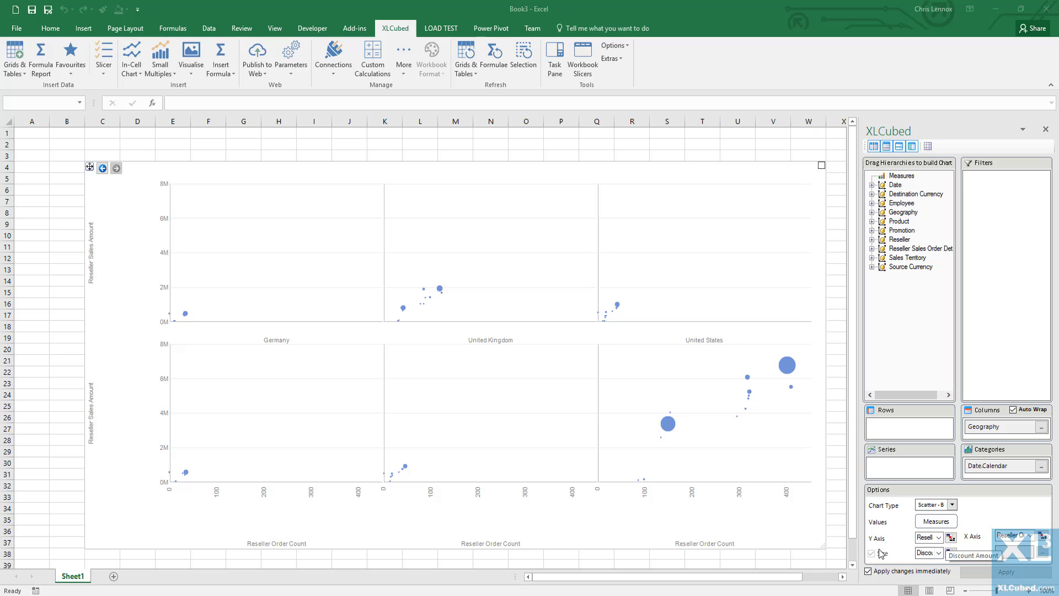
Step: Drill from the United Kingdom chart to England, then into separate panels for each English town
{"action": "double_click", "coordinate": [479, 341]}
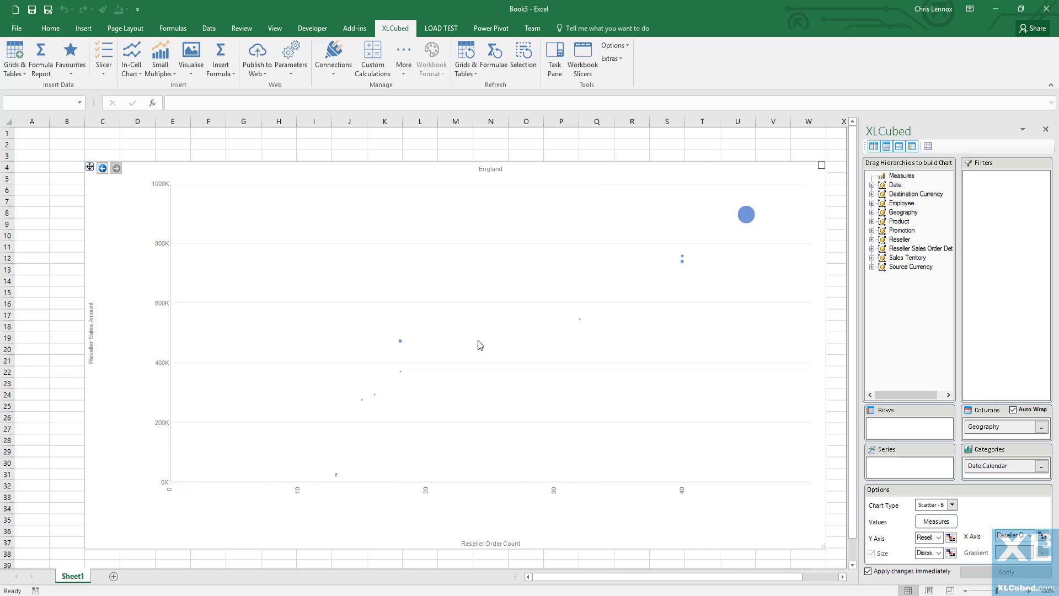
{"action": "double_click", "coordinate": [751, 234]}
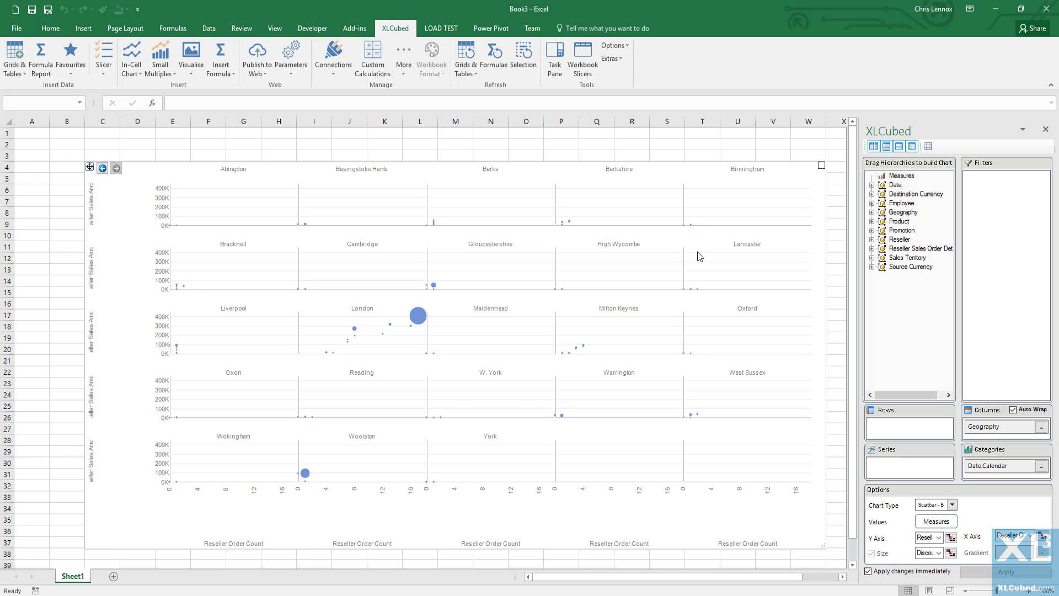
Step: Back out from the English towns to the countries, then drill Australia into its states and return
{"action": "left_click", "coordinate": [103, 169]}
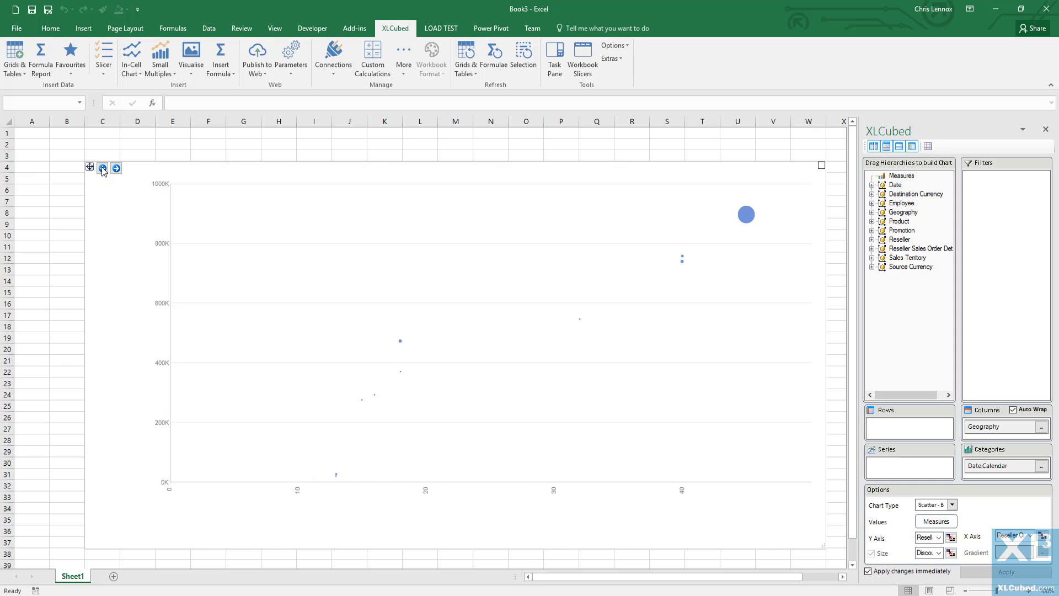
{"action": "left_click", "coordinate": [103, 169]}
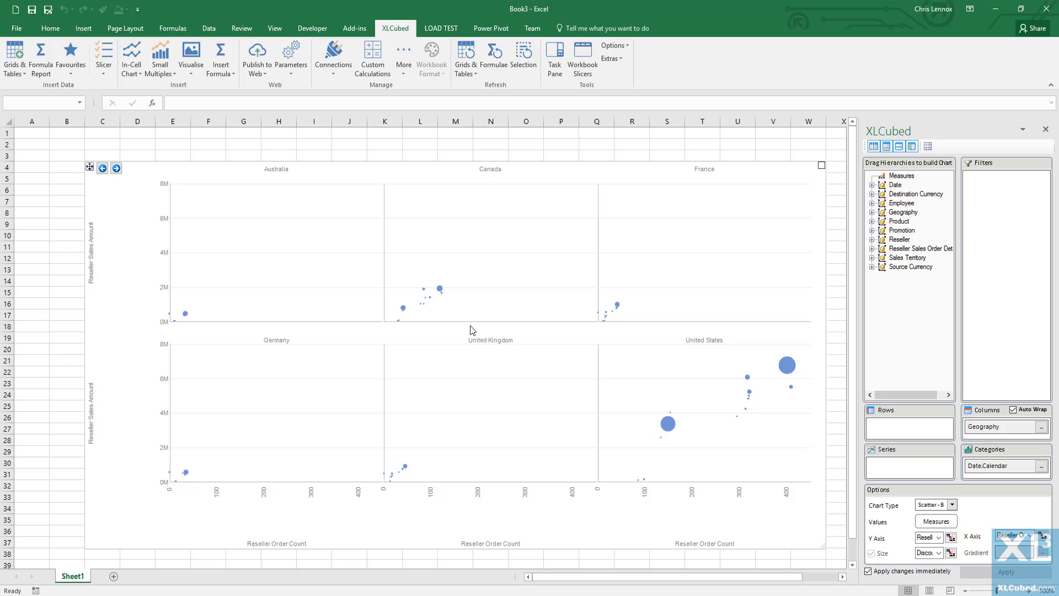
{"action": "left_click", "coordinate": [295, 237]}
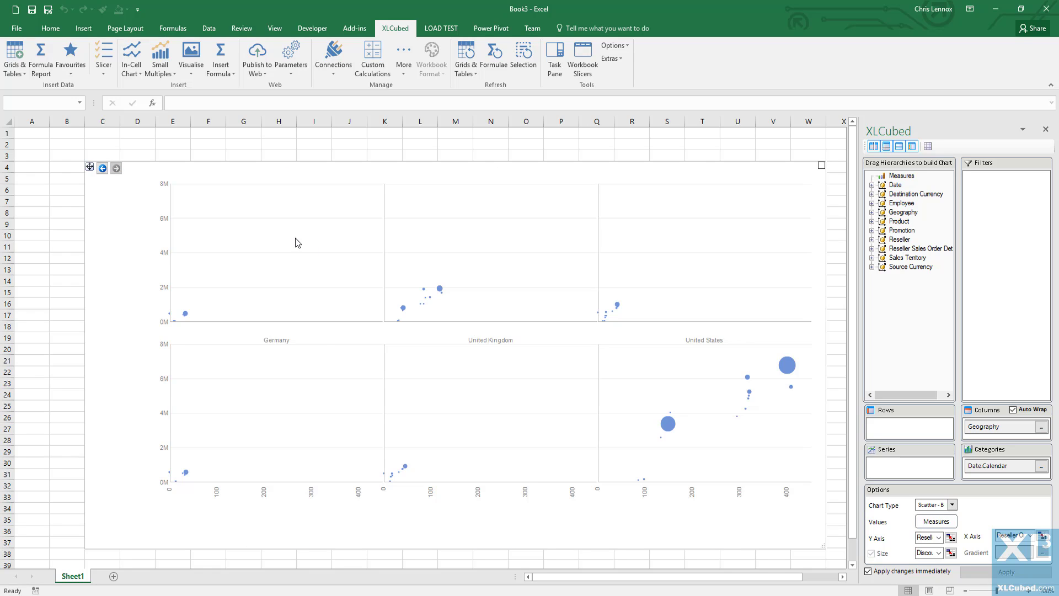
{"action": "left_click", "coordinate": [103, 169]}
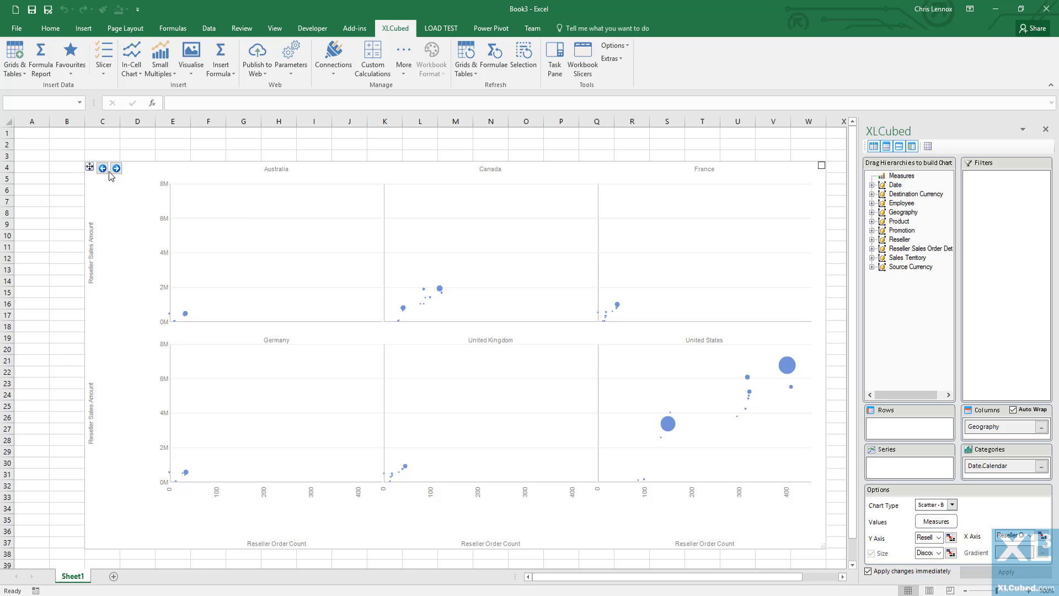
Step: Drill Canada into its provinces and Ontario into its cities, then return to the six countries
{"action": "left_click", "coordinate": [549, 251]}
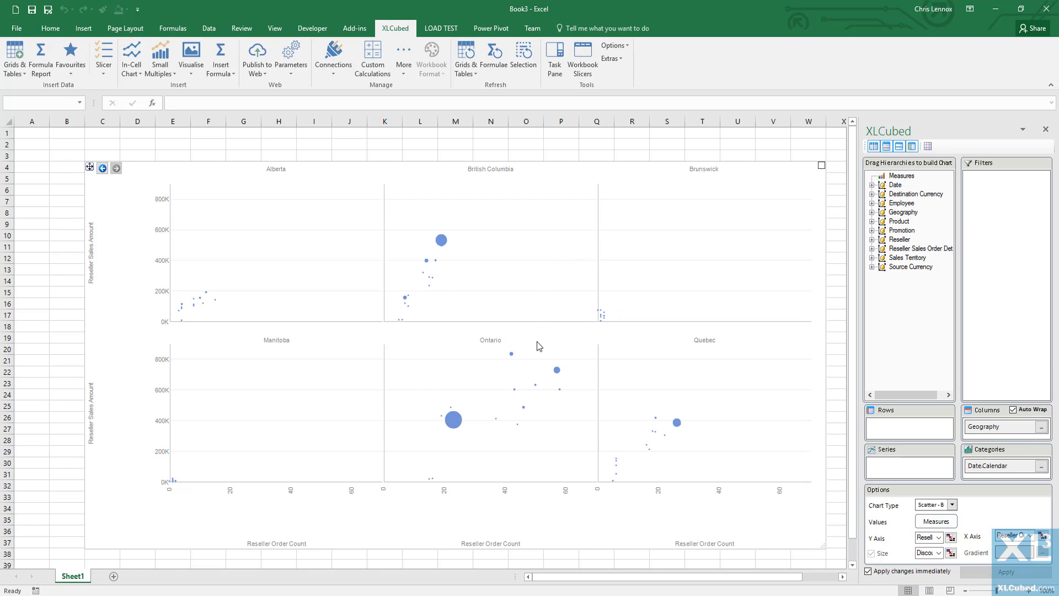
{"action": "left_click", "coordinate": [518, 401]}
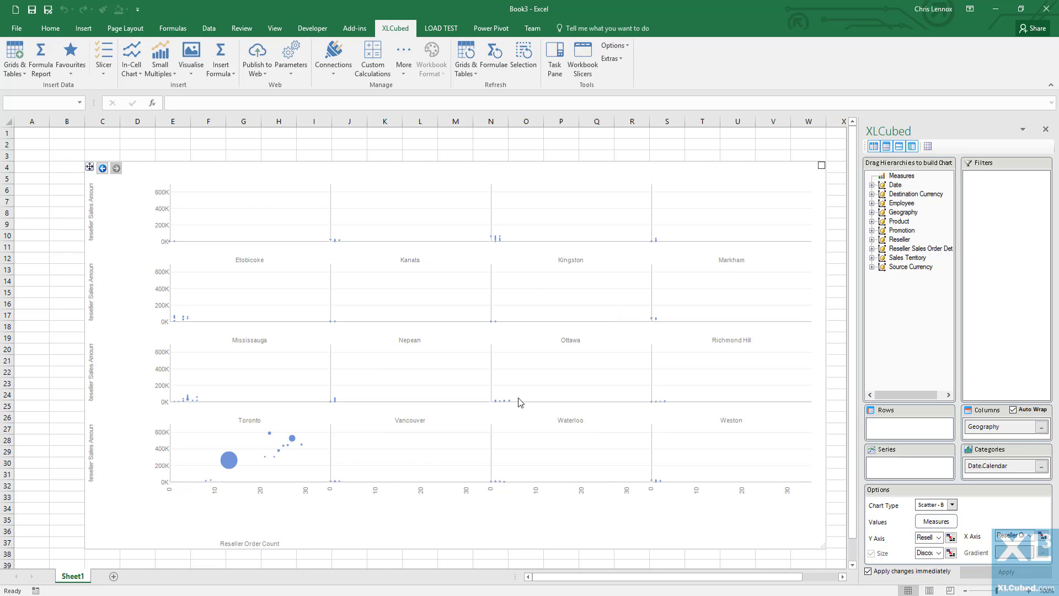
{"action": "left_click", "coordinate": [104, 168]}
{"action": "left_click", "coordinate": [104, 168]}
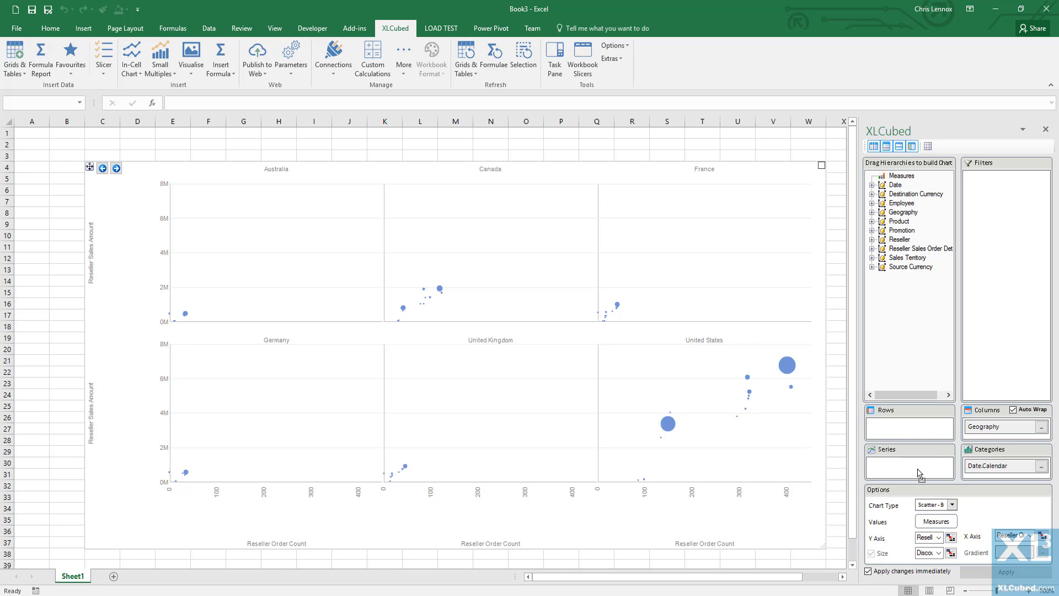
Step: Use Measures as the series, switch to a plain Column chart, and turn off Colour
{"action": "left_click_drag", "start_coordinate": [919, 472], "coordinate": [918, 473]}
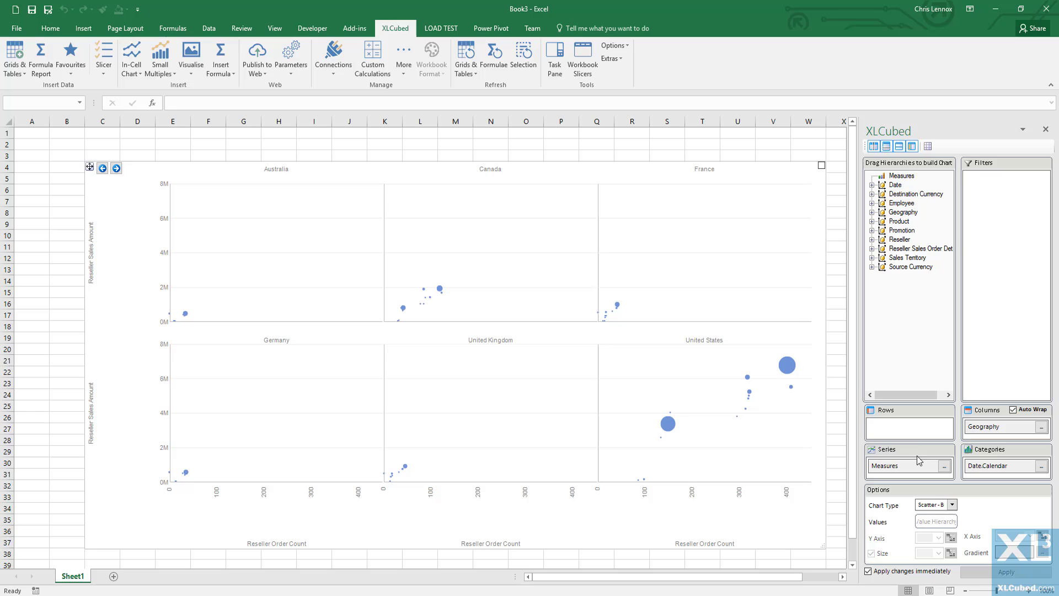
{"action": "left_click", "coordinate": [952, 504]}
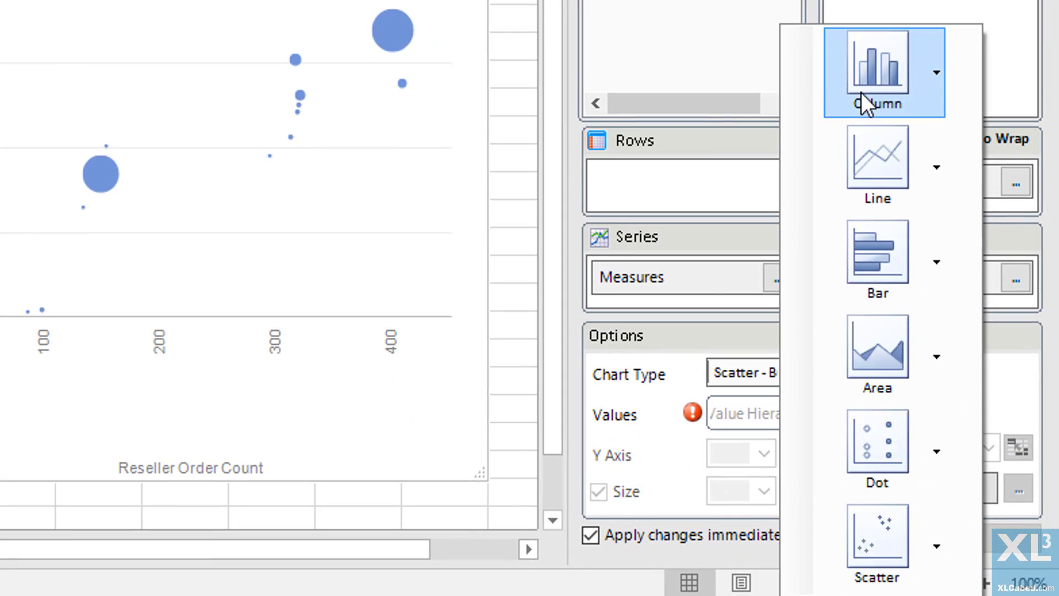
{"action": "left_click", "coordinate": [861, 91]}
{"action": "left_click", "coordinate": [774, 91]}
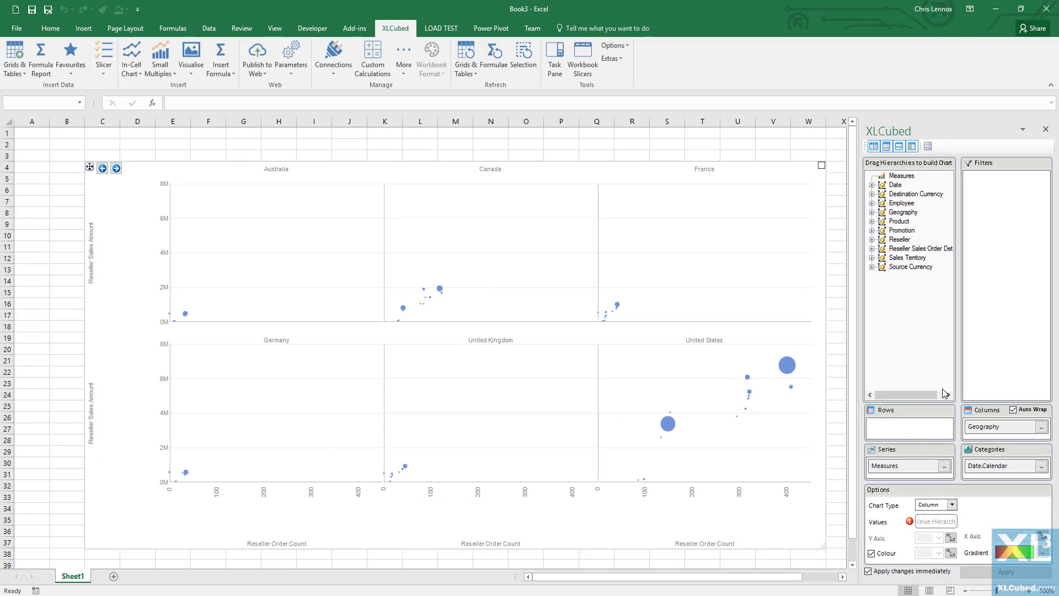
{"action": "left_click", "coordinate": [888, 551]}
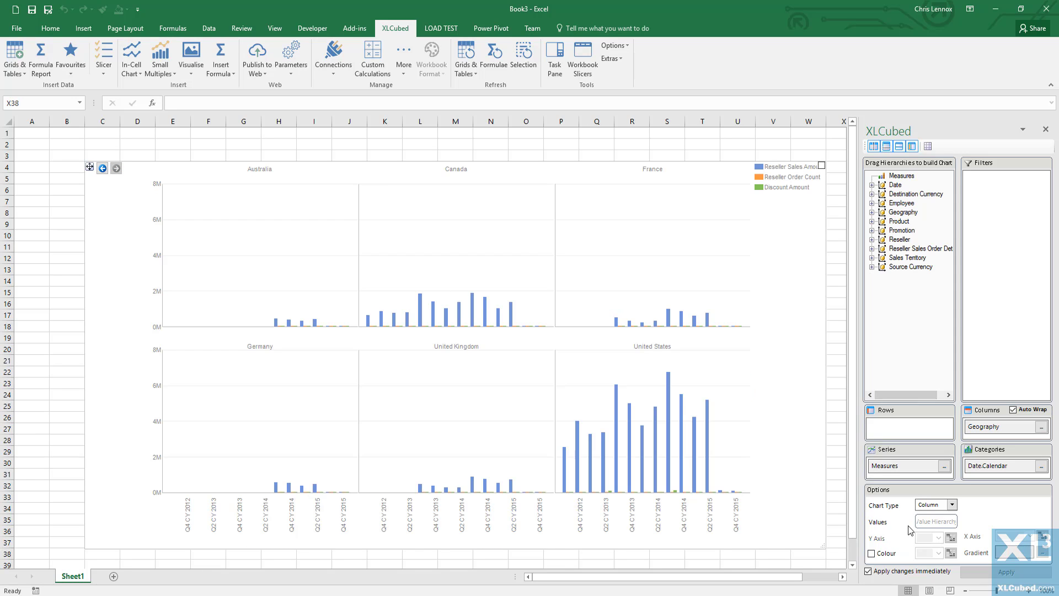
Step: Delete Discount Amount from the Measures series, keeping Reseller Sales Amount and Reseller Order Count
{"action": "left_click", "coordinate": [944, 465]}
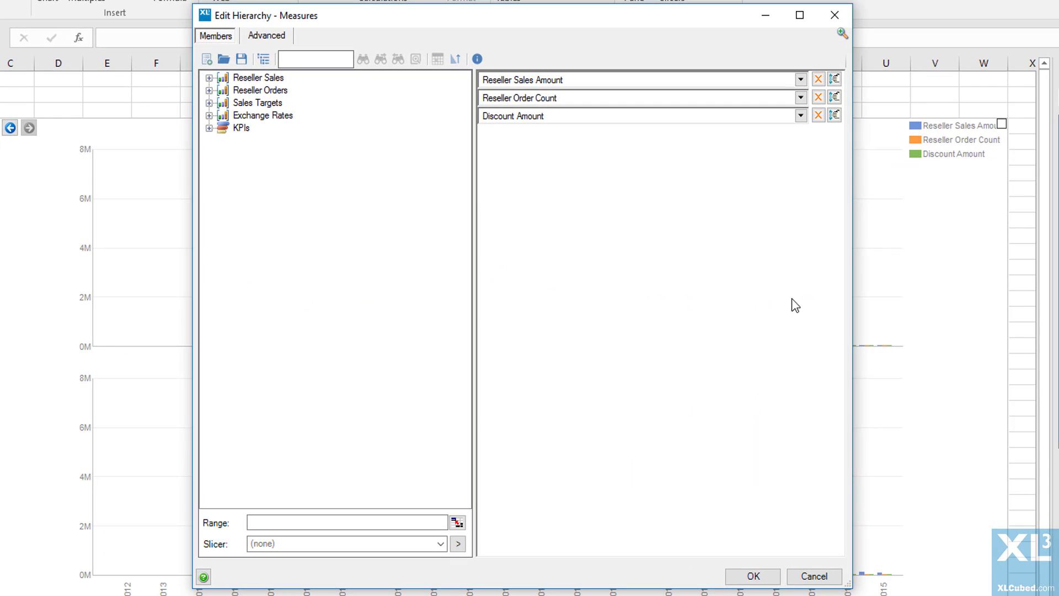
{"action": "left_click", "coordinate": [819, 115]}
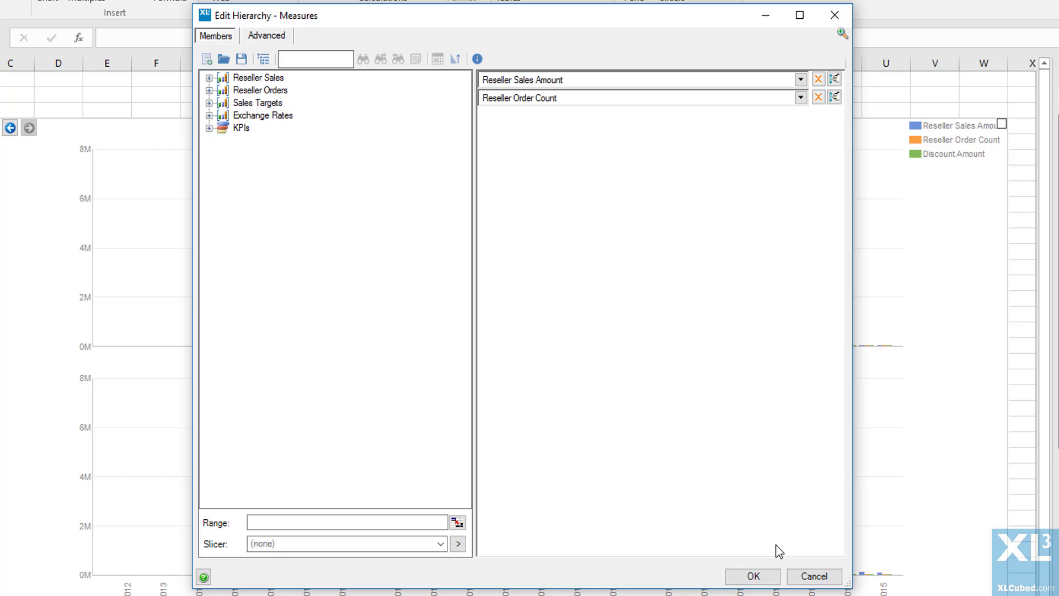
{"action": "left_click", "coordinate": [766, 576]}
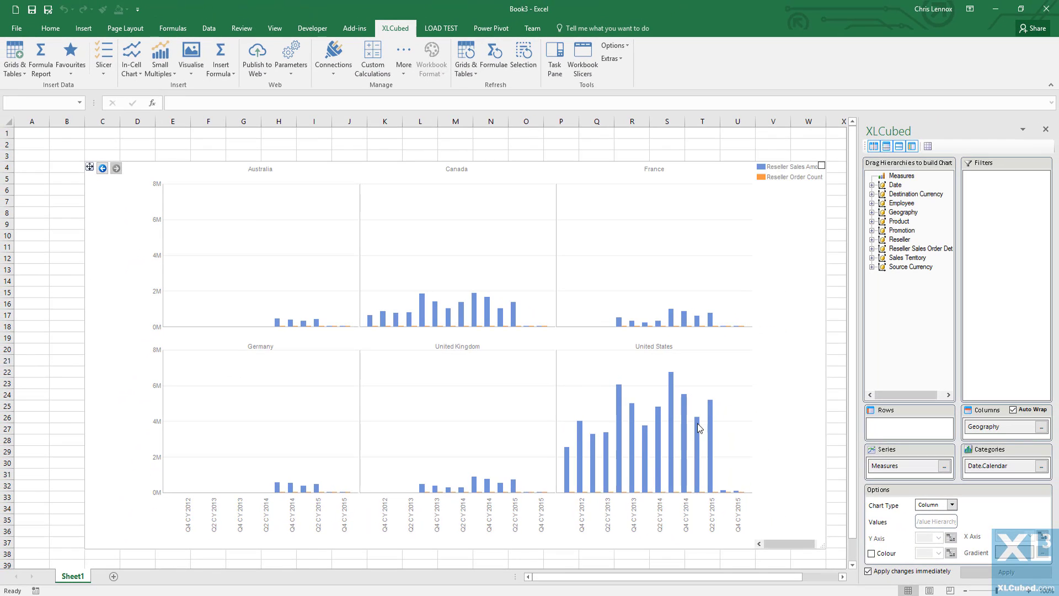
Step: Move the Reseller Order Count series to the other axis, drawing it as a 0–400 line
{"action": "left_click", "coordinate": [784, 172]}
{"action": "left_click", "coordinate": [785, 177]}
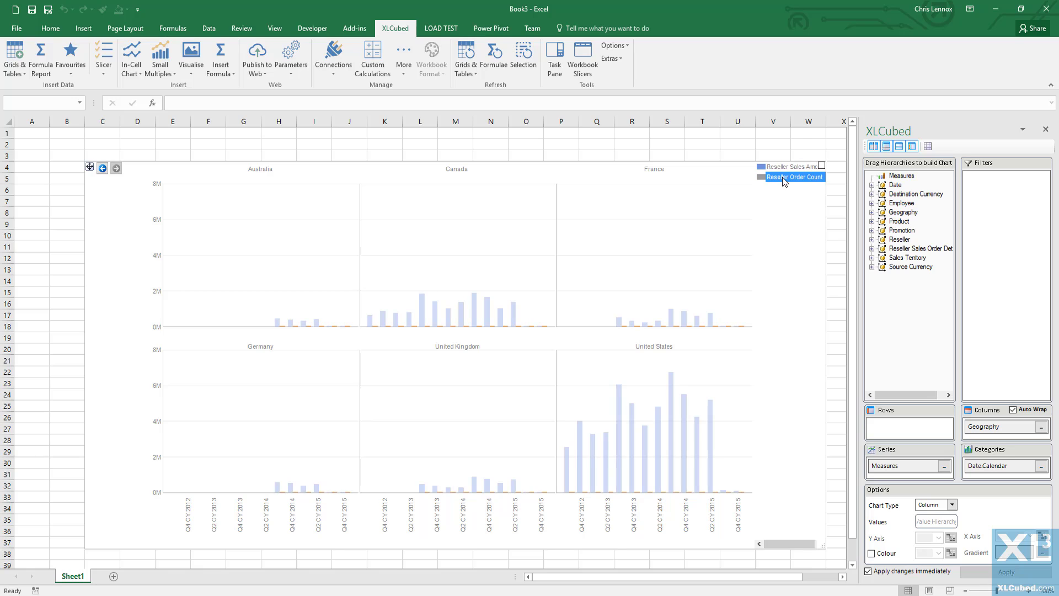
{"action": "right_click", "coordinate": [798, 181]}
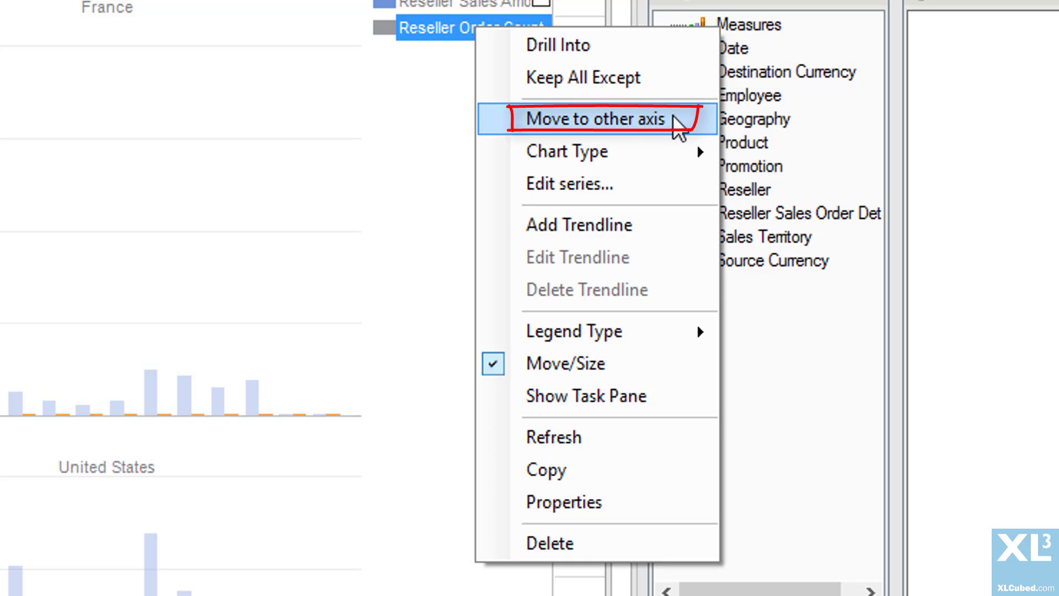
{"action": "left_click", "coordinate": [674, 118]}
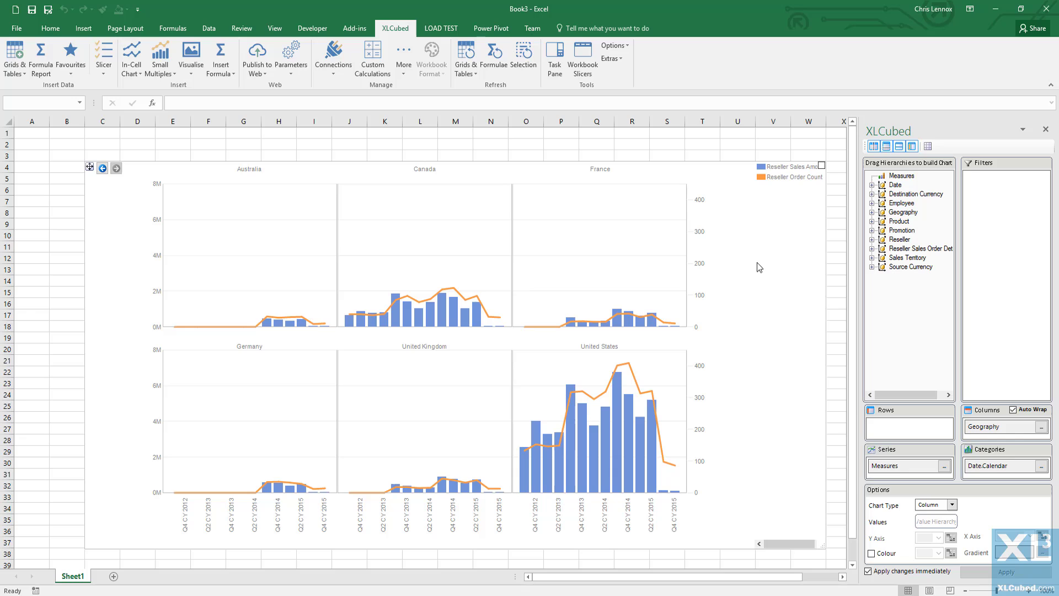
{"action": "left_click", "coordinate": [780, 170]}
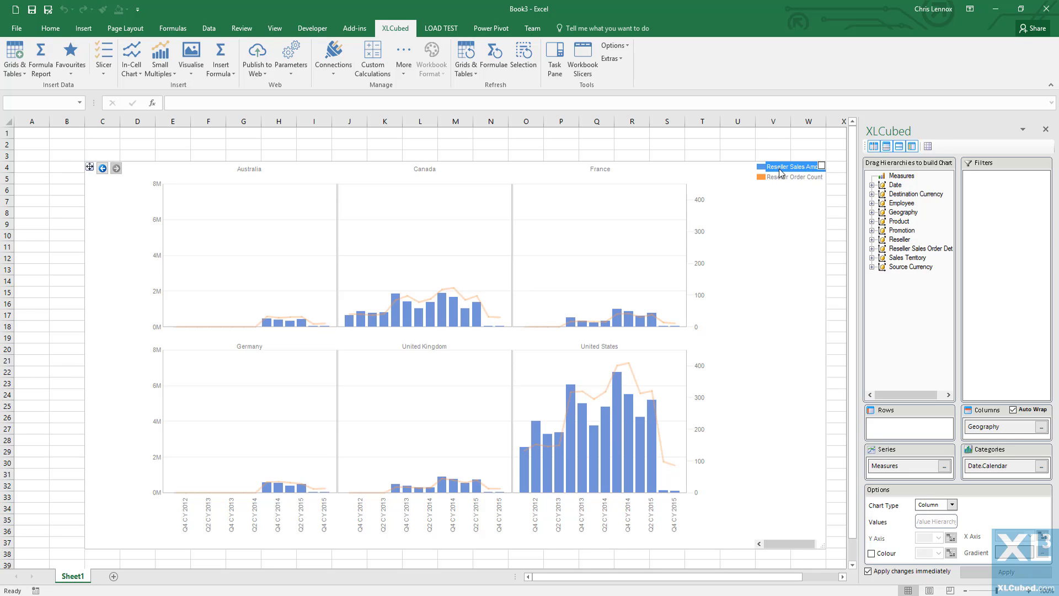
{"action": "left_click", "coordinate": [779, 177]}
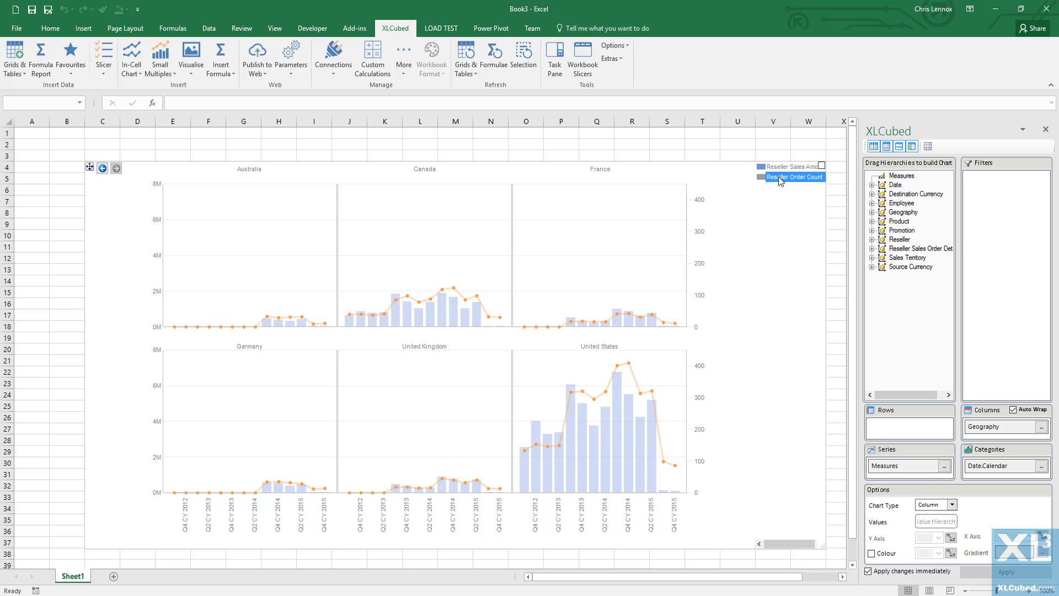
{"action": "left_click", "coordinate": [780, 167]}
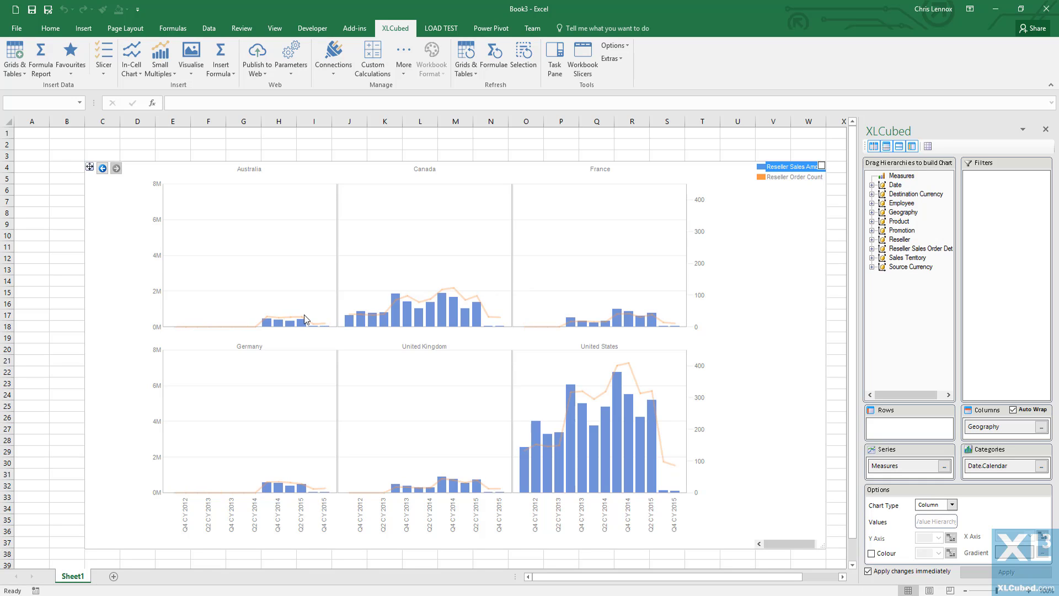
{"action": "left_click", "coordinate": [303, 314]}
{"action": "left_click", "coordinate": [103, 169]}
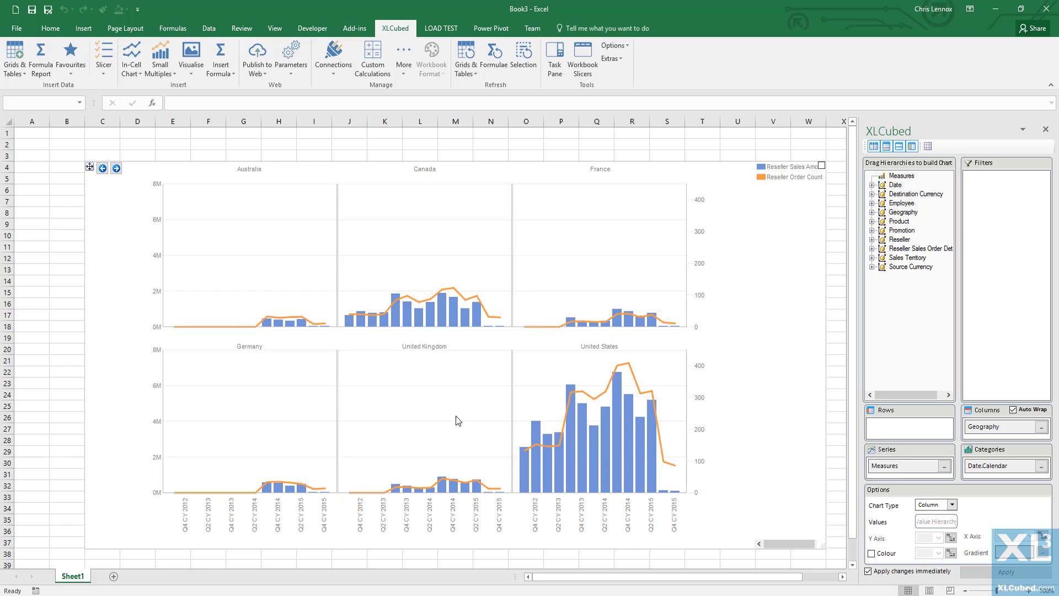